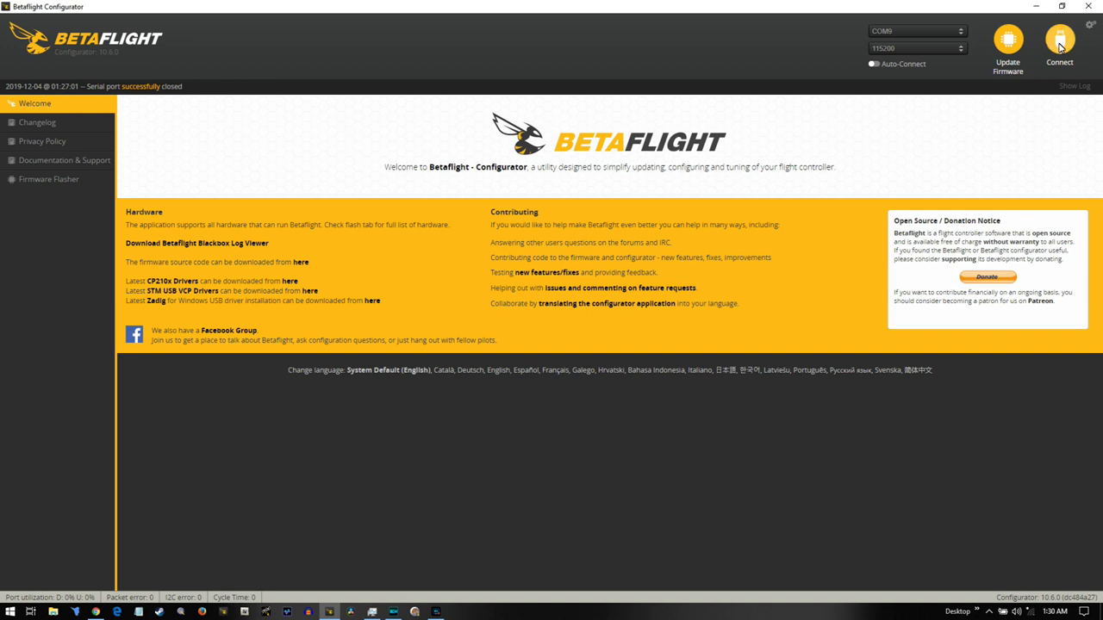
# - Connect to the flight controller on COM9 and review its mixer, system, motor and receiver configuration
pyautogui.click(1060, 46)
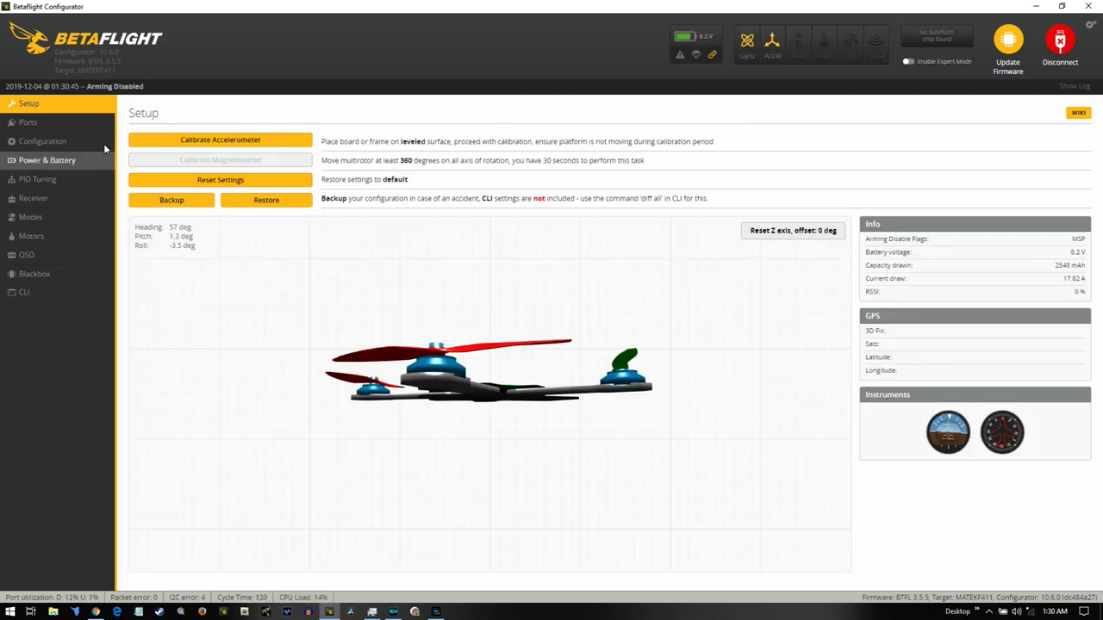
pyautogui.click(74, 129)
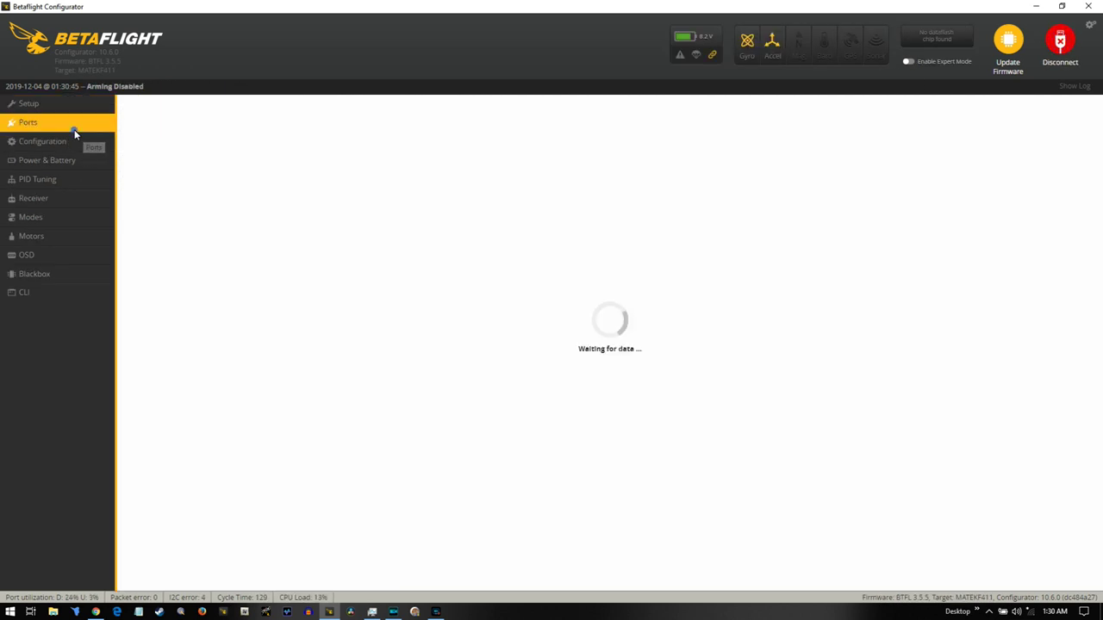
pyautogui.click(55, 143)
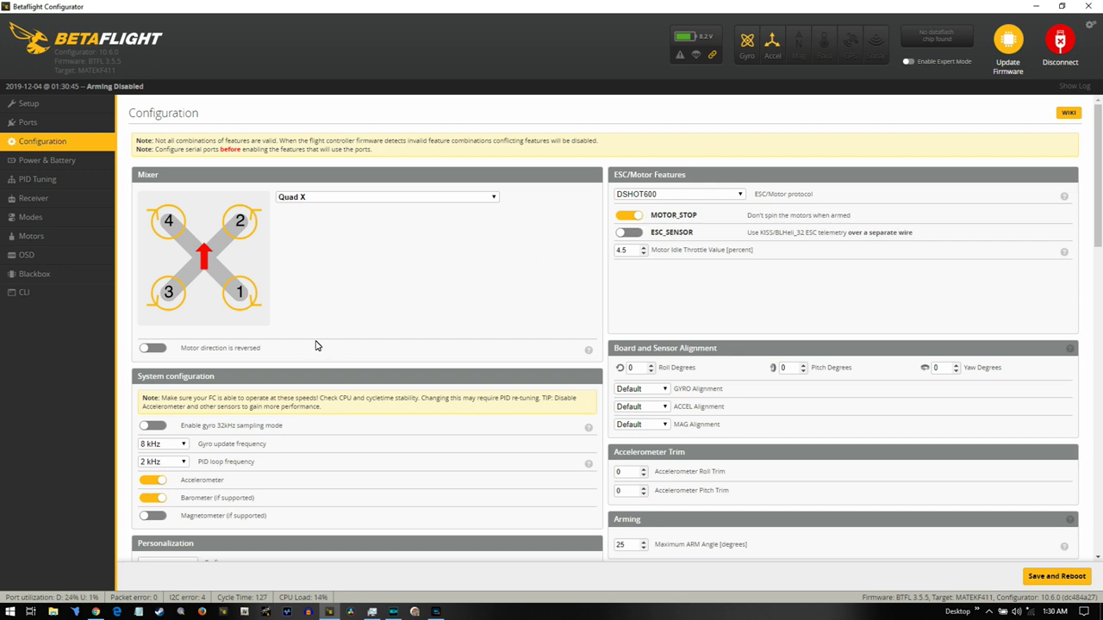
pyautogui.scroll(-1, 316, 345)
pyautogui.scroll(-2, 316, 345)
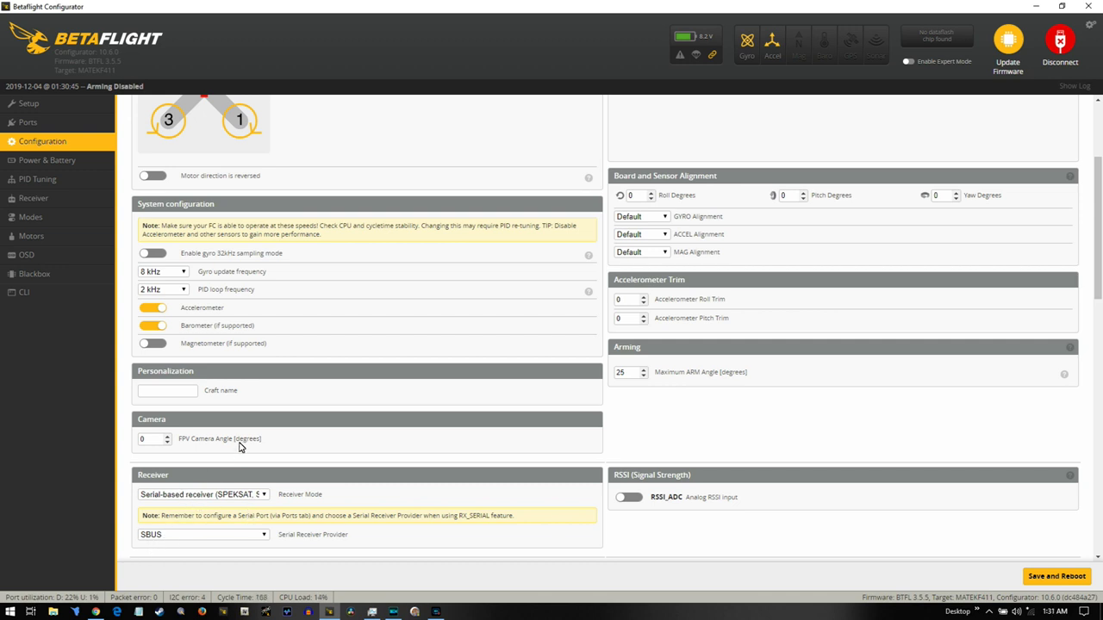
pyautogui.scroll(3, 205, 381)
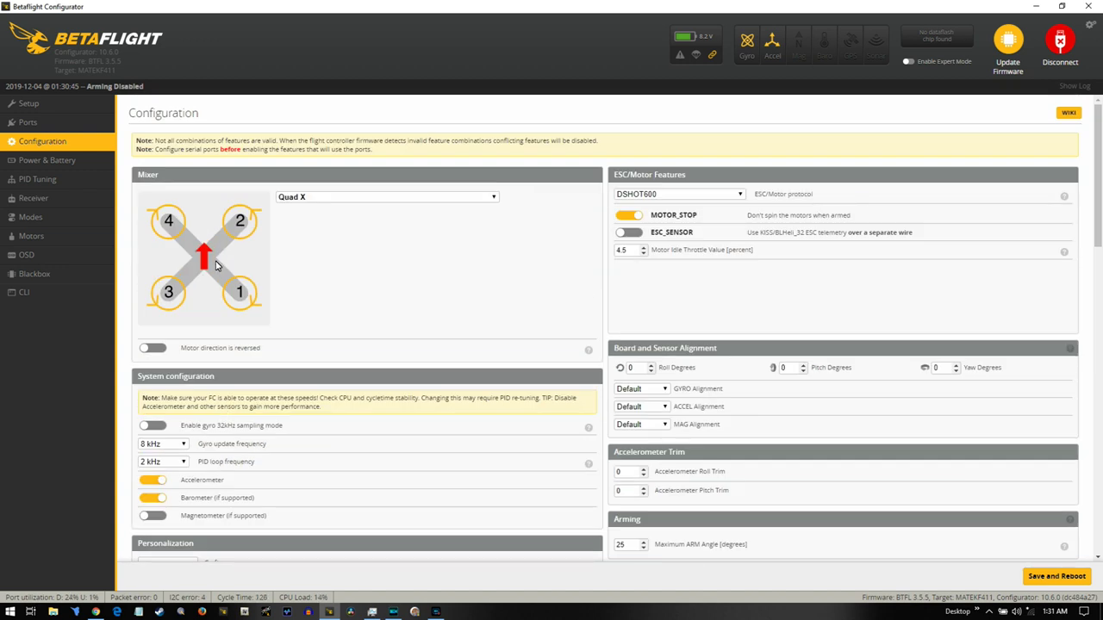
# - Set the voltage meter scale to 113 in the power and battery settings and save
pyautogui.click(68, 160)
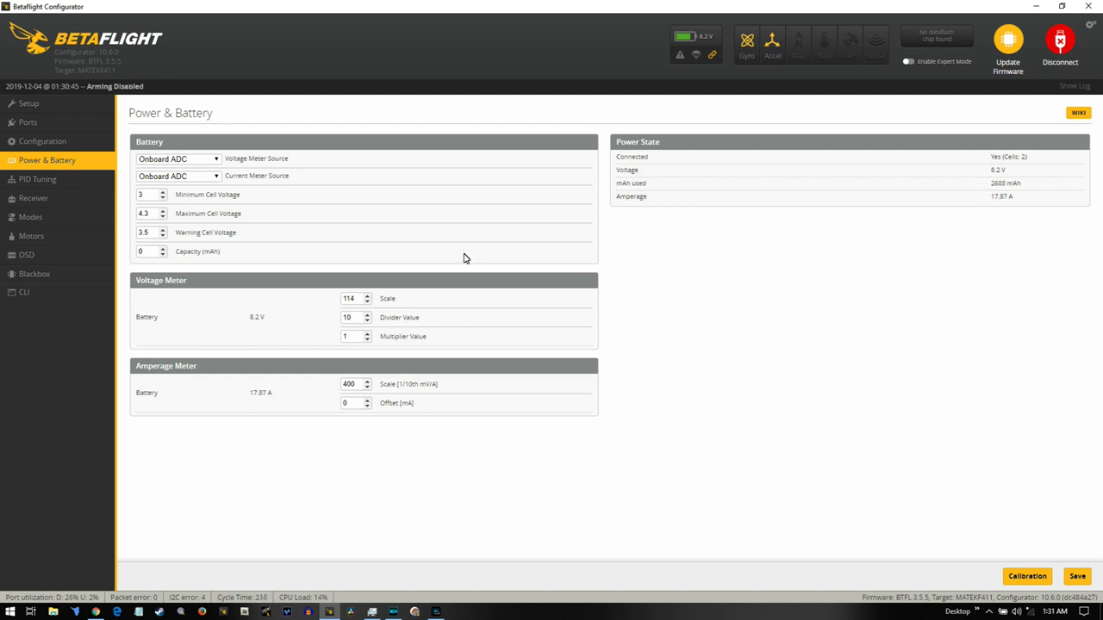
pyautogui.click(367, 303)
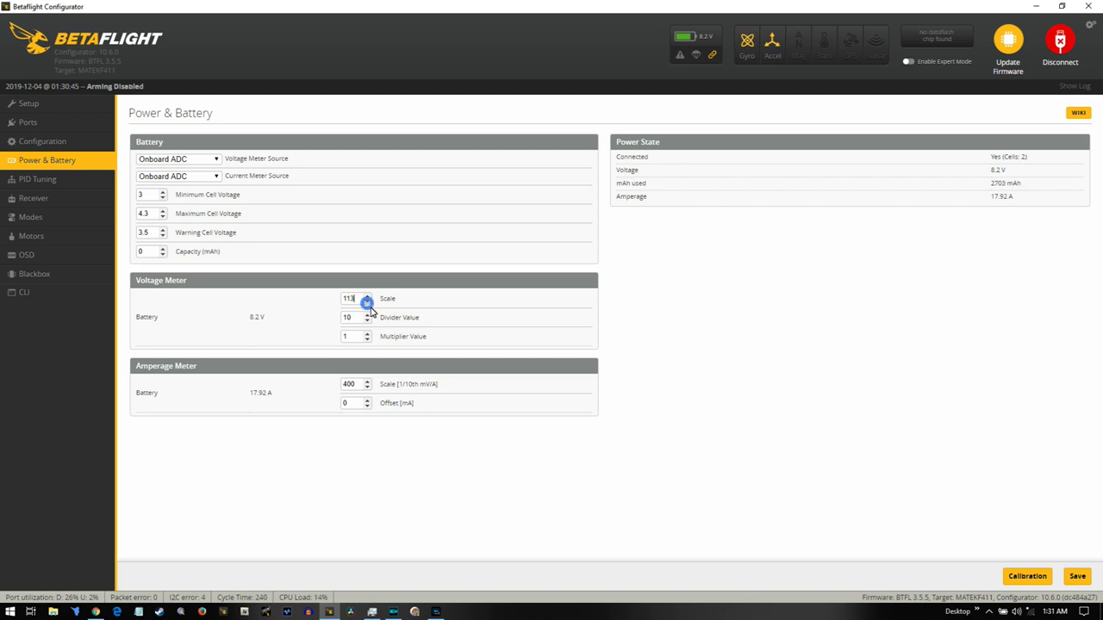
pyautogui.click(1077, 578)
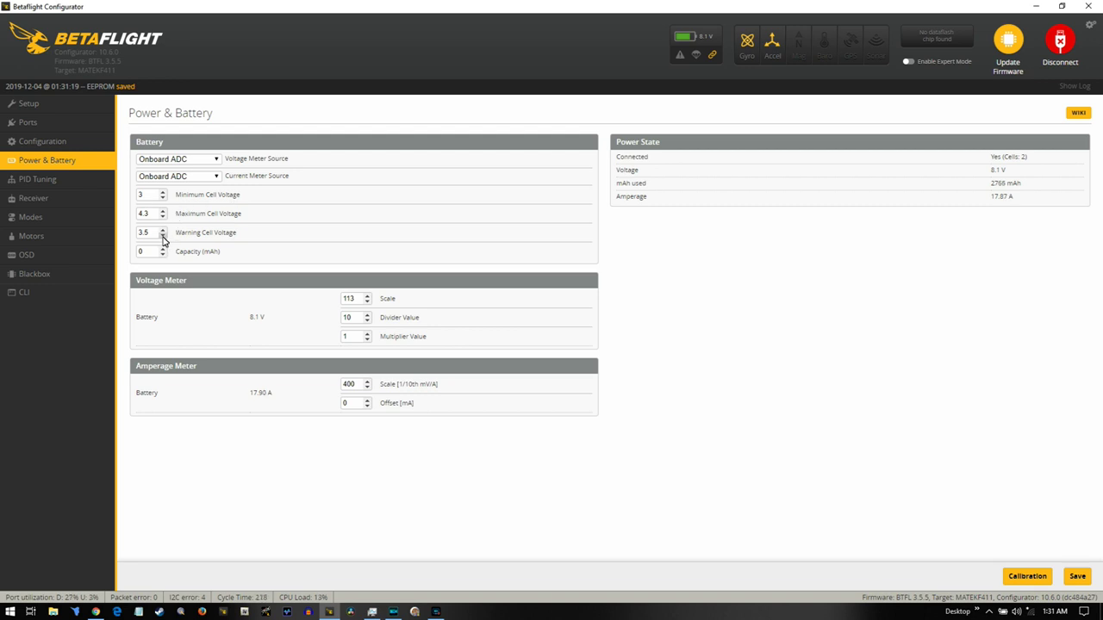
# - Review the PID values, rate profile, receiver channels, flight mode ranges and OSD layout
pyautogui.click(88, 186)
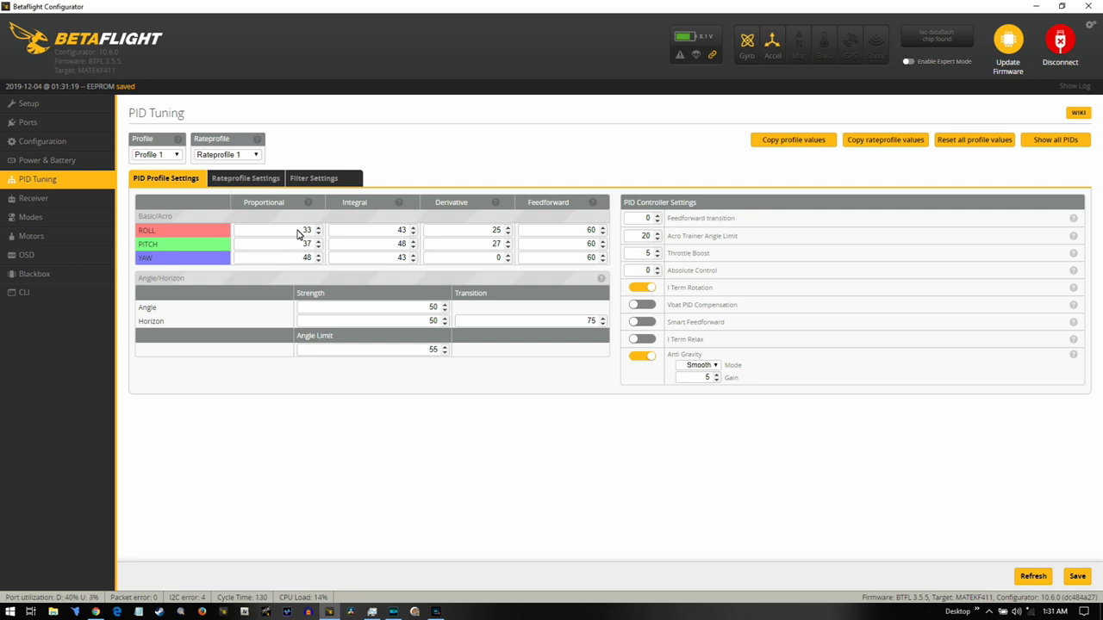
pyautogui.click(260, 180)
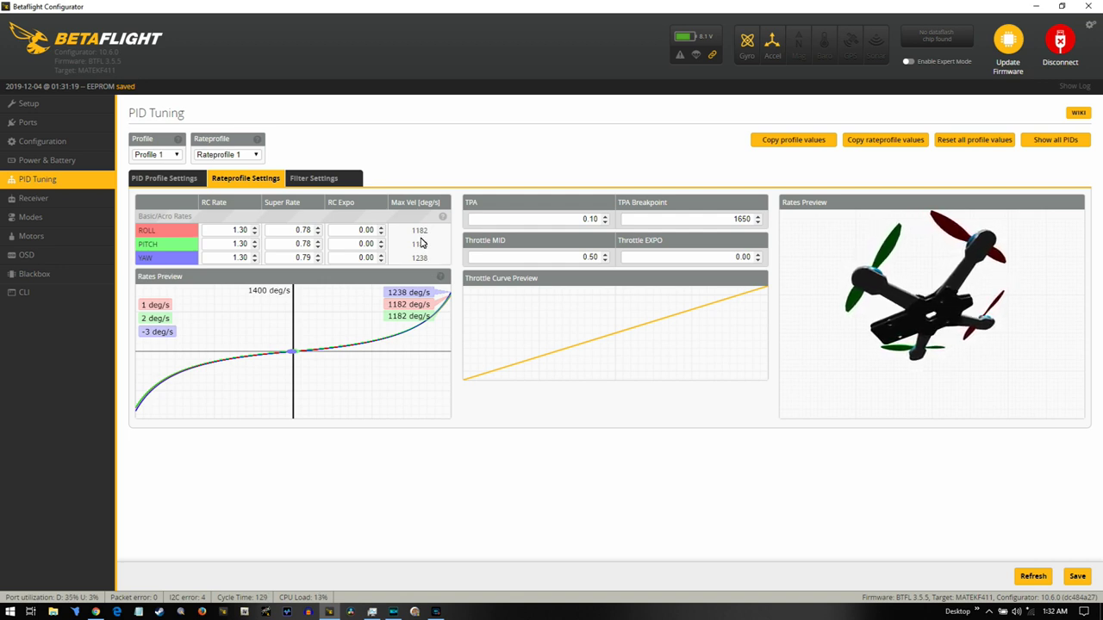
pyautogui.click(57, 197)
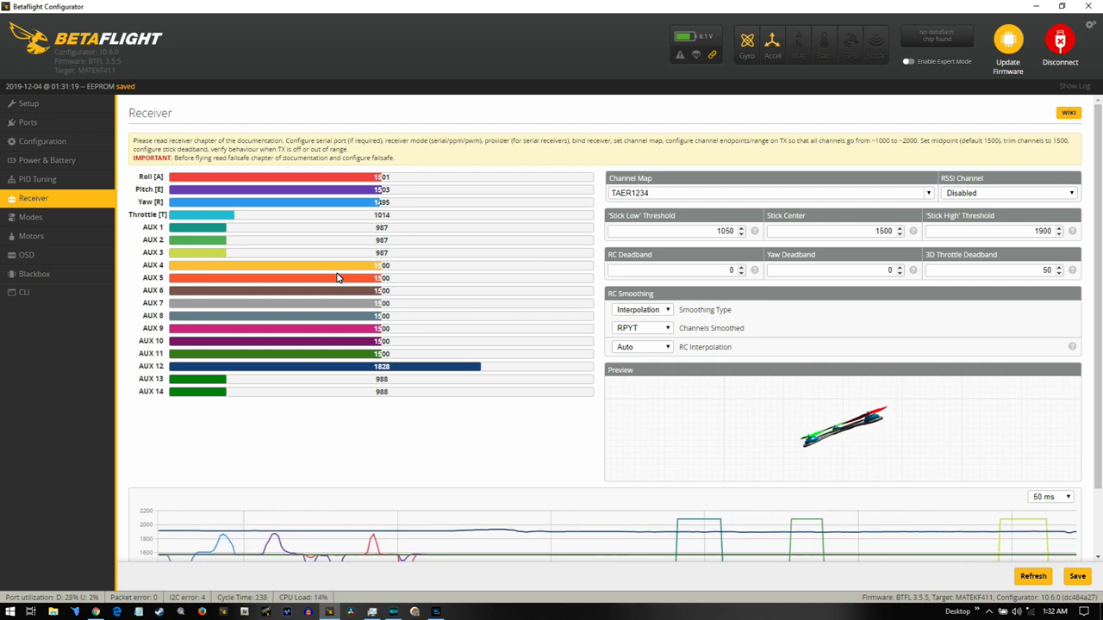
pyautogui.click(30, 217)
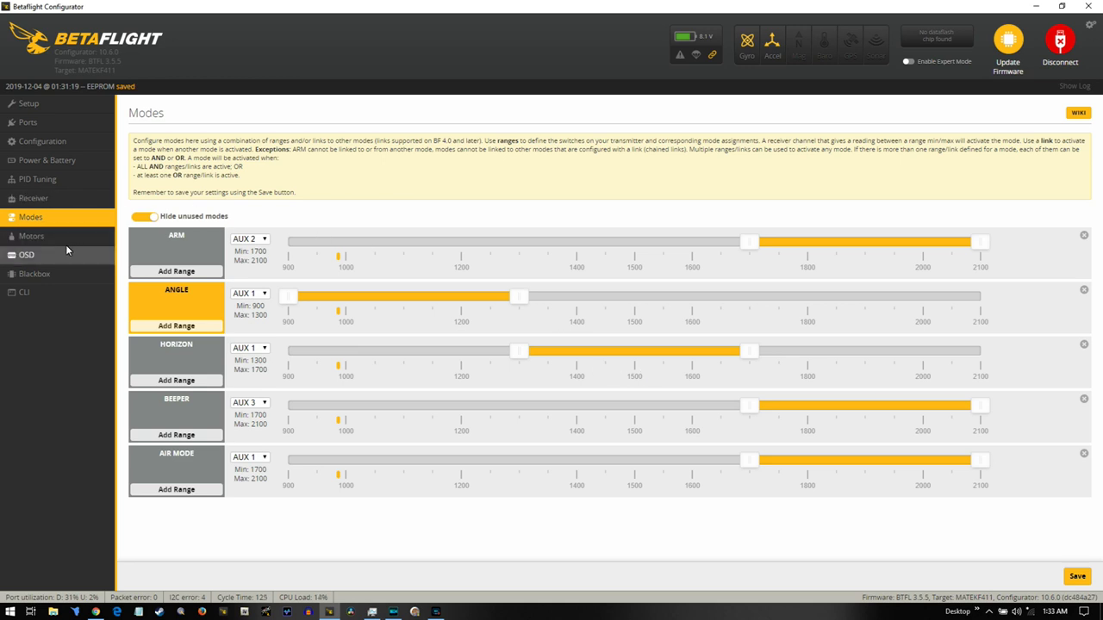
pyautogui.click(40, 256)
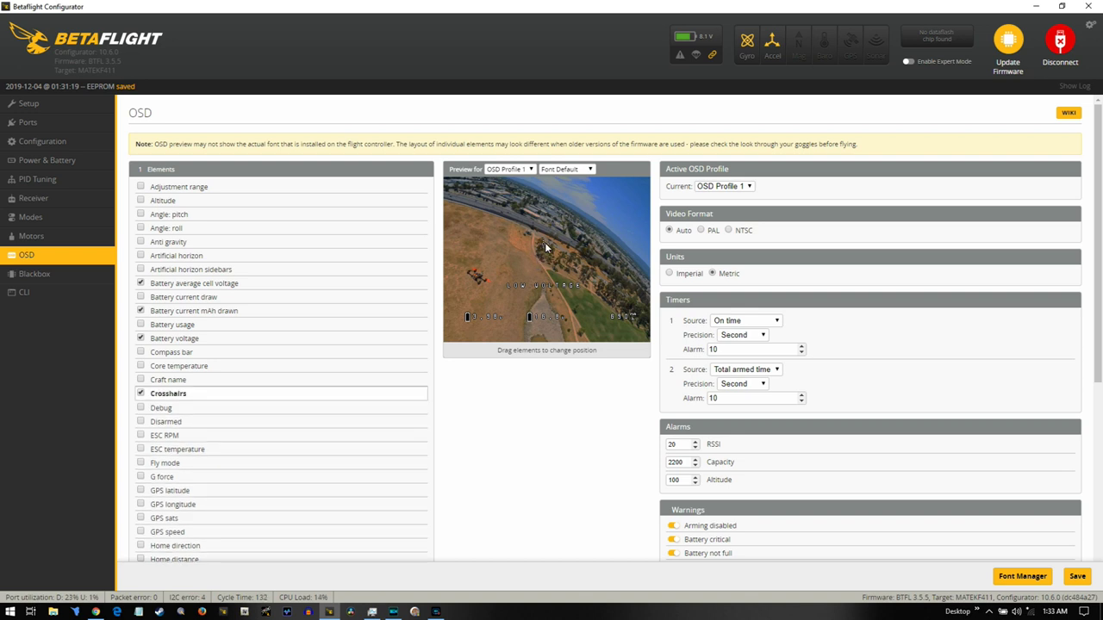
# - Spin motors 1 to 4 one at a time at low throttle in motor test mode, ending with test mode disabled
pyautogui.click(62, 237)
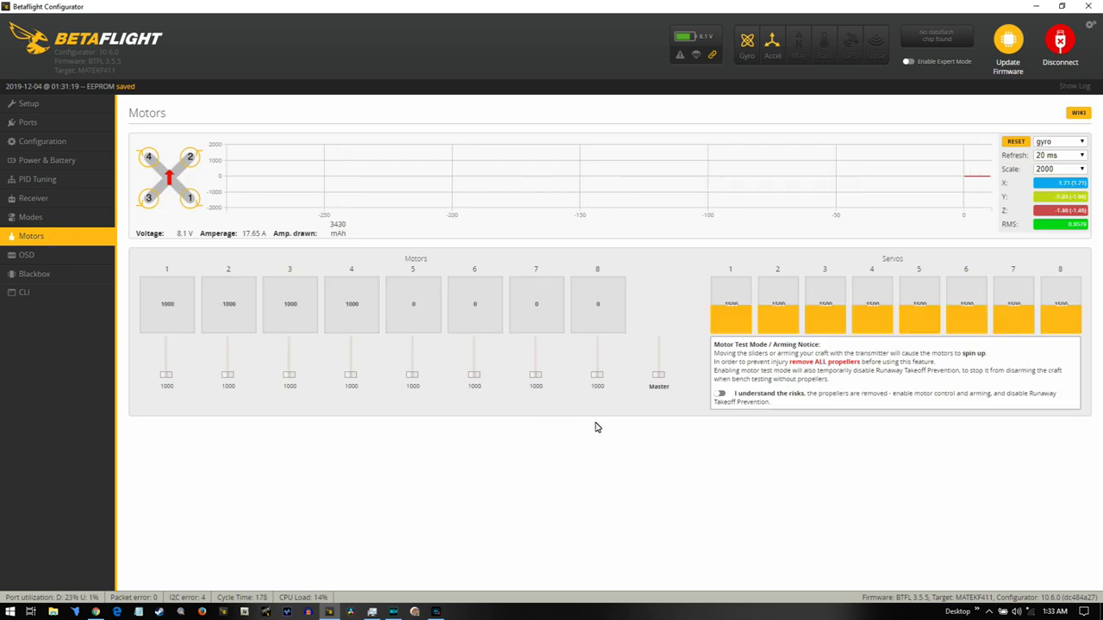
pyautogui.click(721, 395)
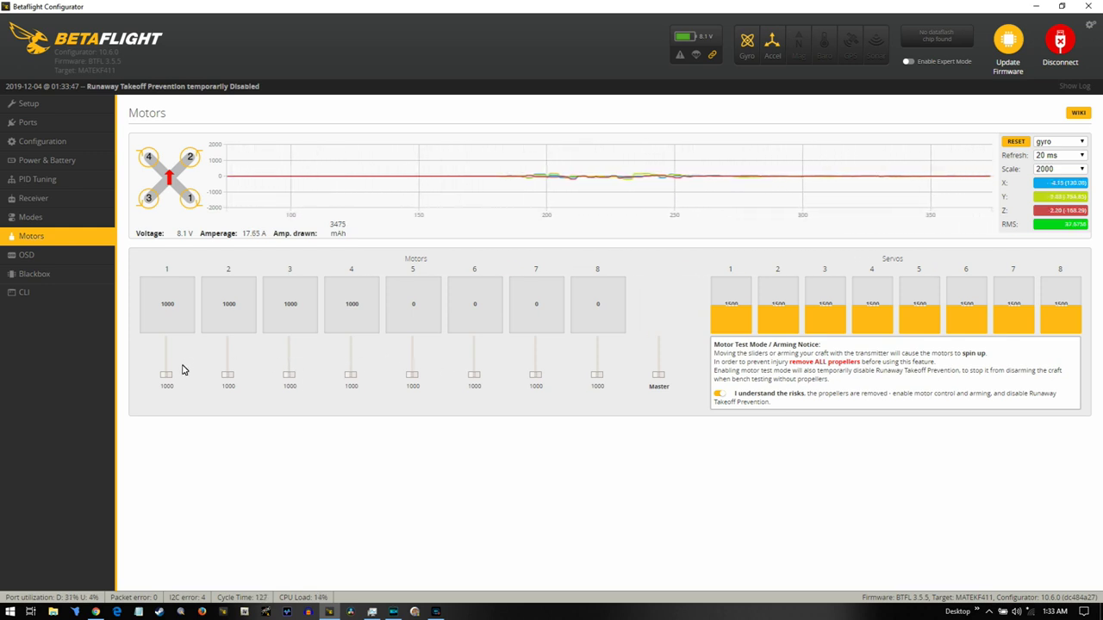
pyautogui.moveTo(166, 377); pyautogui.dragTo(167, 374)
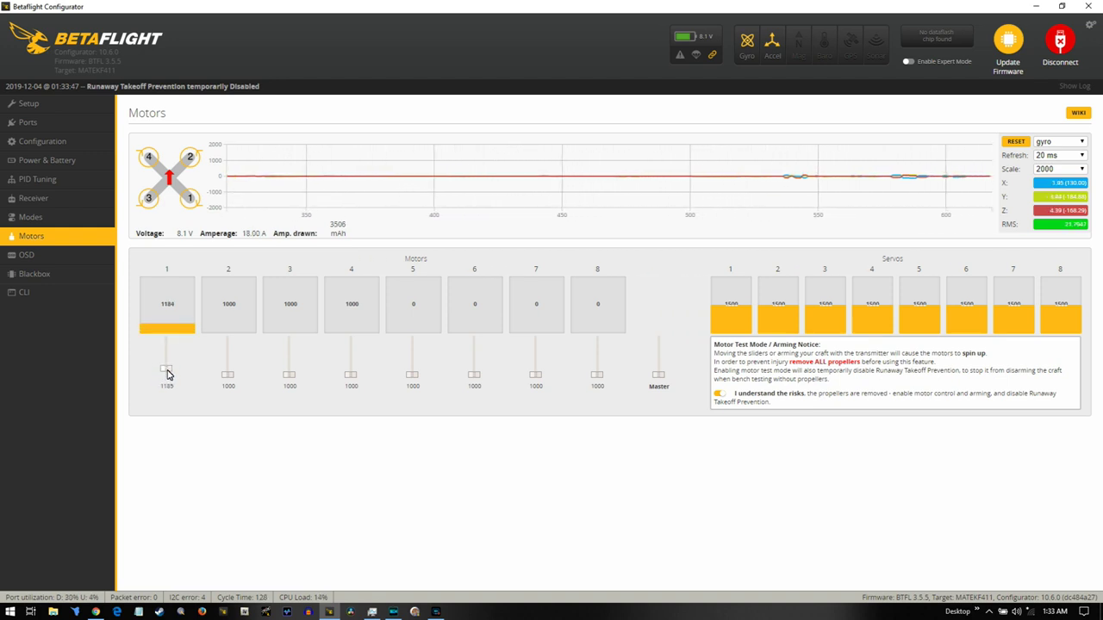
pyautogui.moveTo(168, 372); pyautogui.dragTo(229, 369)
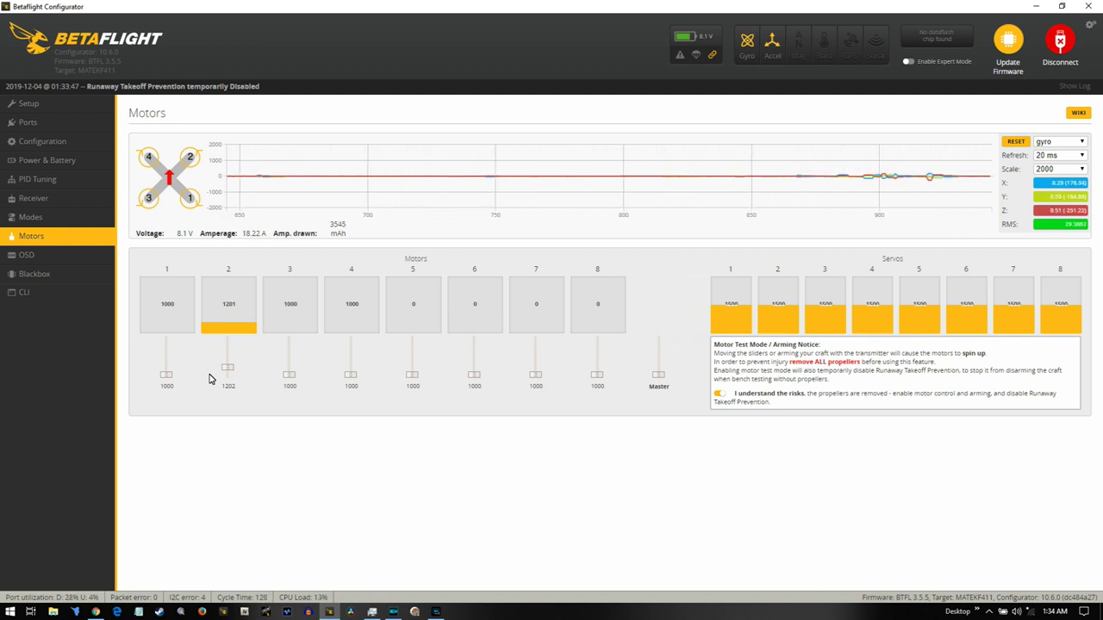
pyautogui.moveTo(229, 368); pyautogui.dragTo(289, 372)
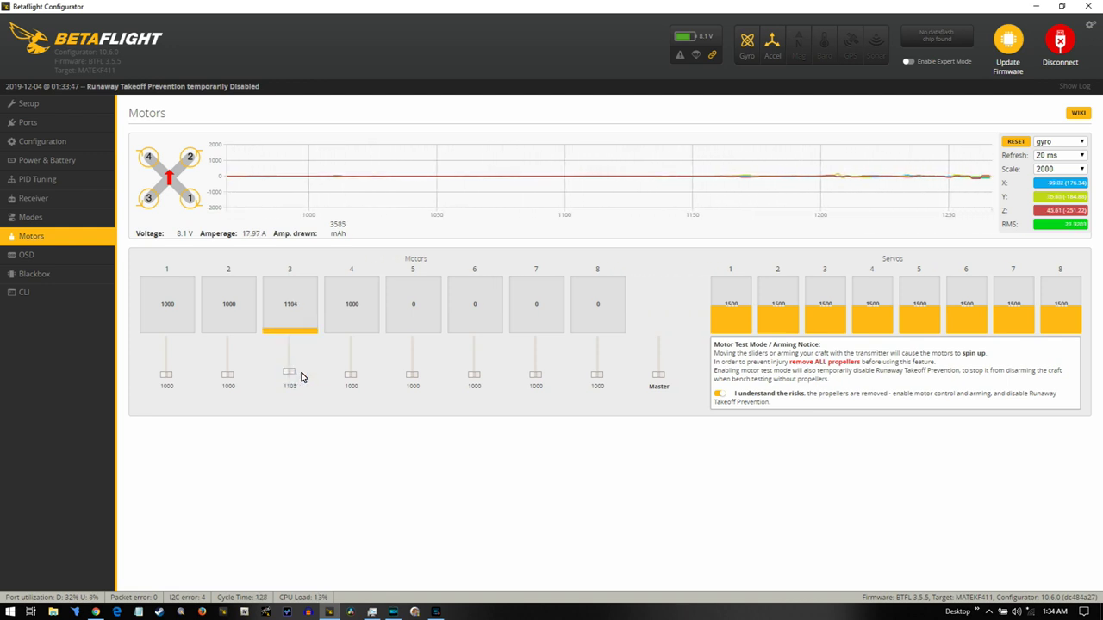
pyautogui.moveTo(290, 379); pyautogui.dragTo(351, 379)
pyautogui.scroll(4, 350, 377)
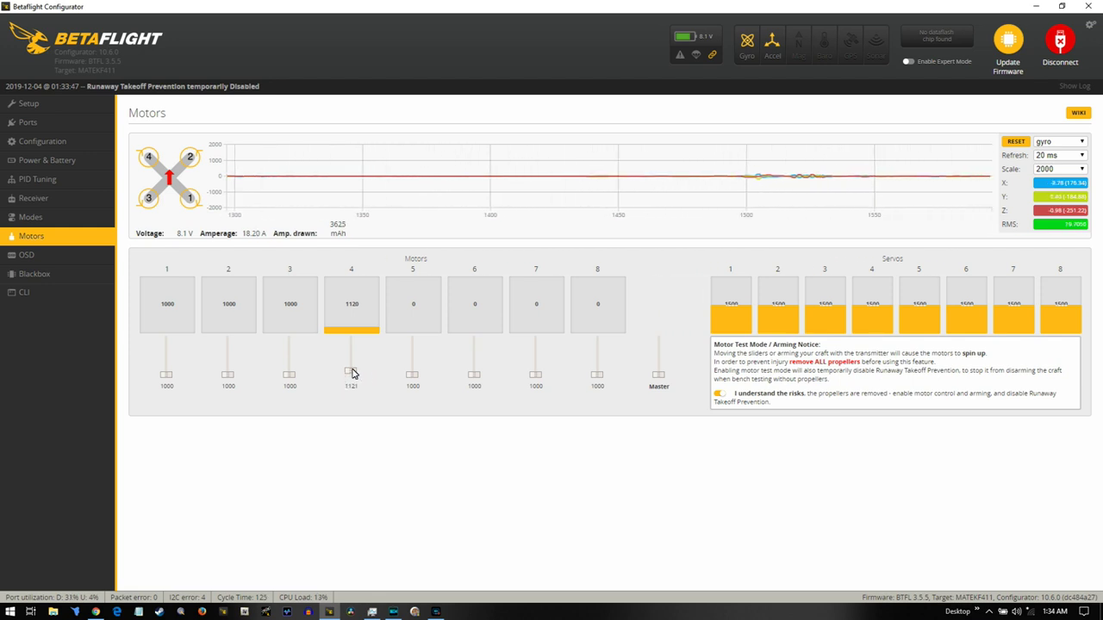
pyautogui.moveTo(351, 372); pyautogui.dragTo(350, 387)
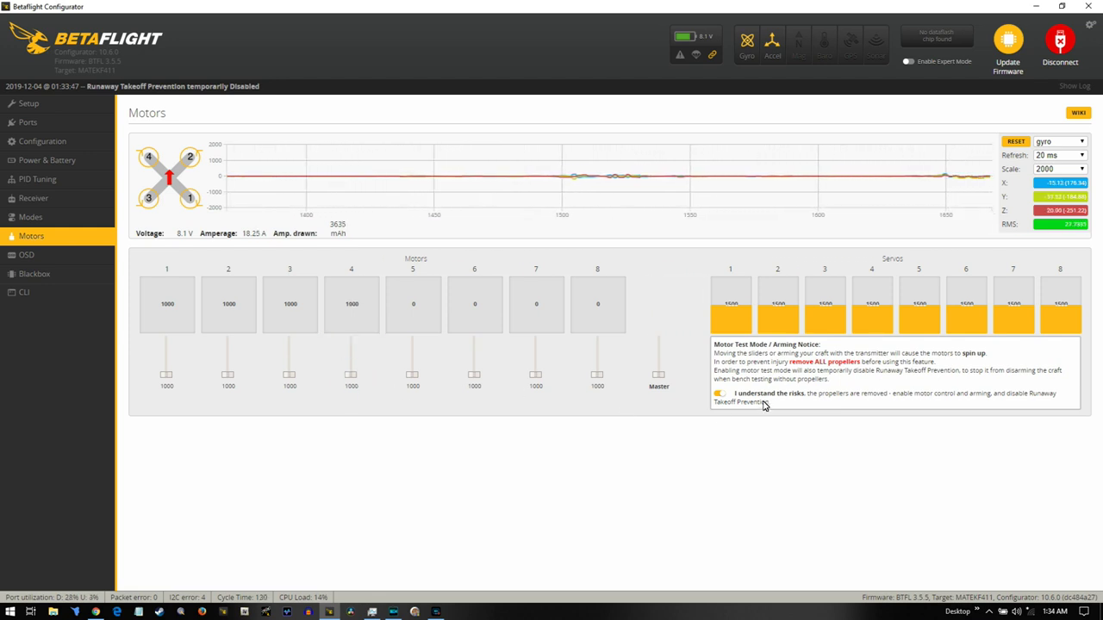
pyautogui.click(718, 394)
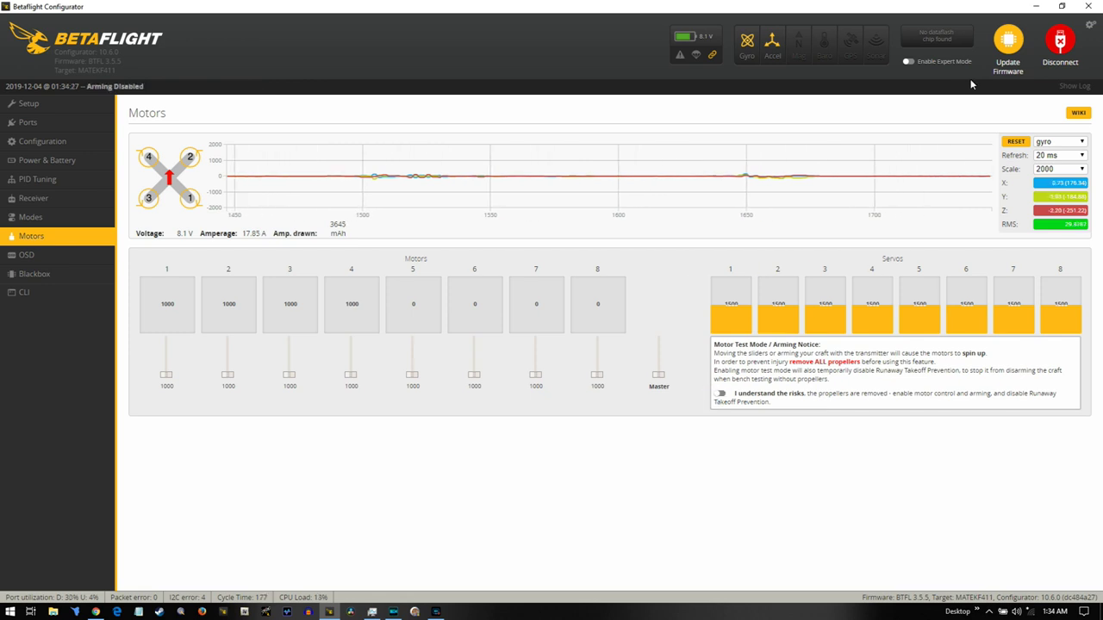
# - Disconnect the flight controller from Betaflight Configurator and switch to BLHeliSuite
pyautogui.click(1059, 43)
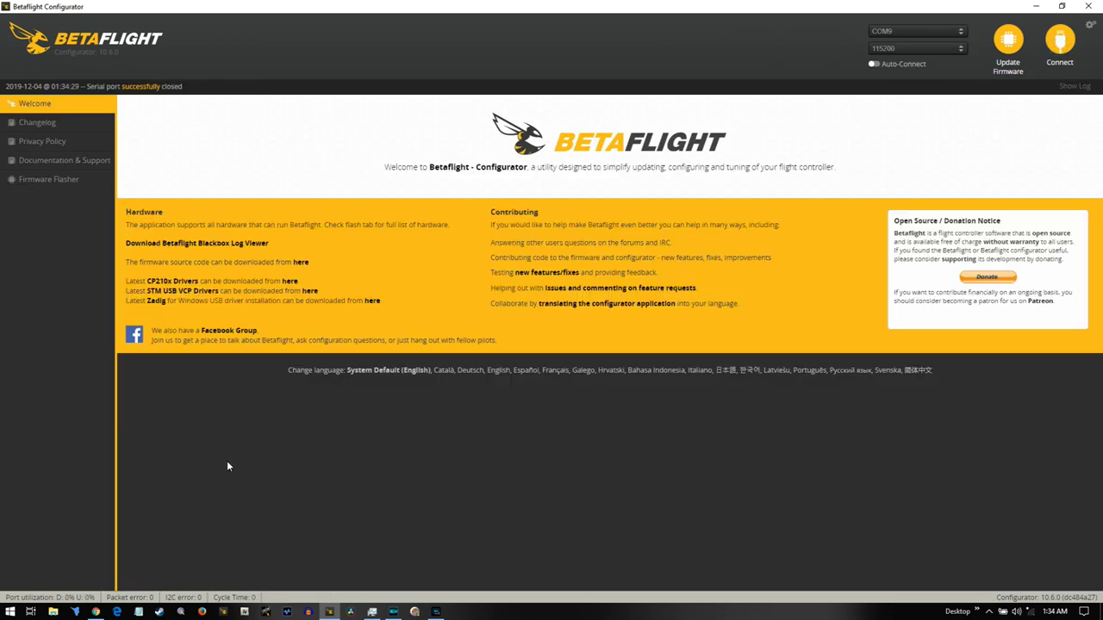
pyautogui.moveTo(436, 613)
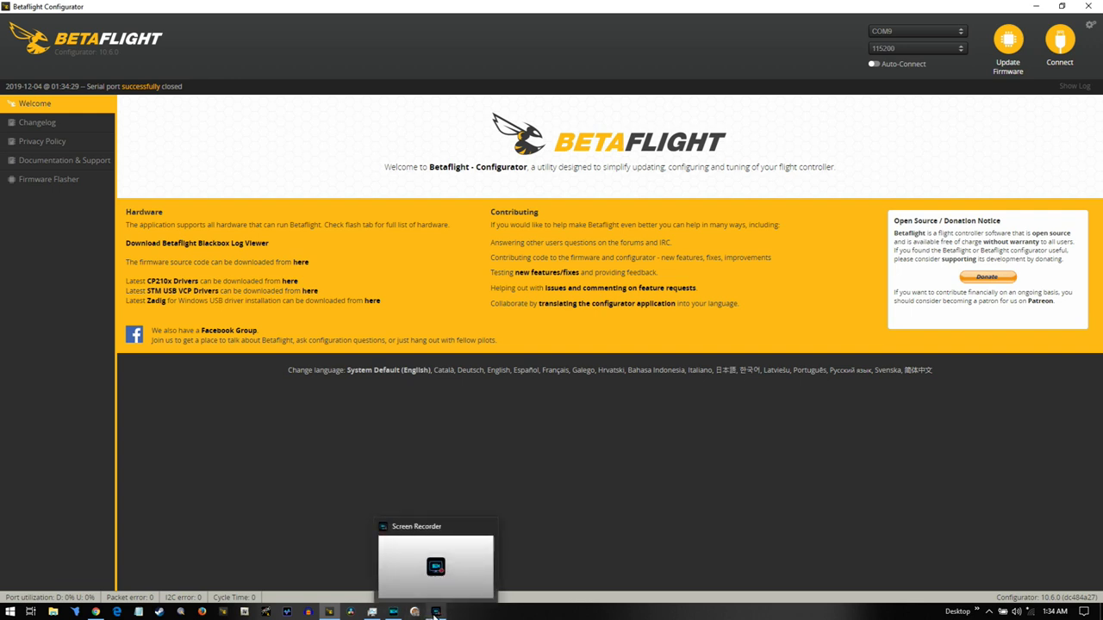
pyautogui.moveTo(394, 614)
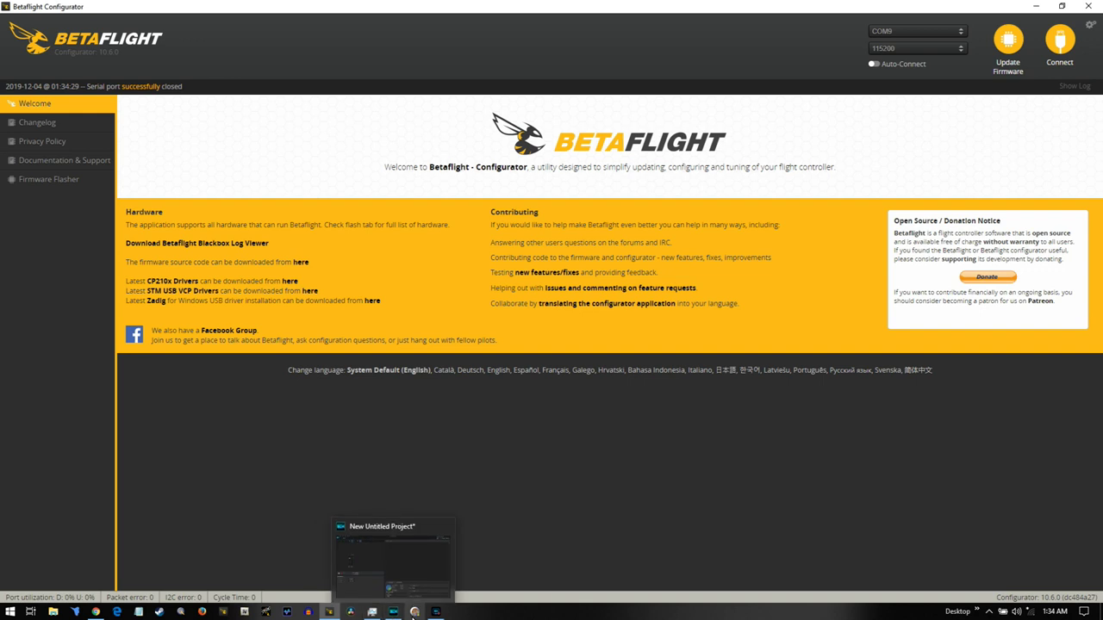
pyautogui.click(414, 614)
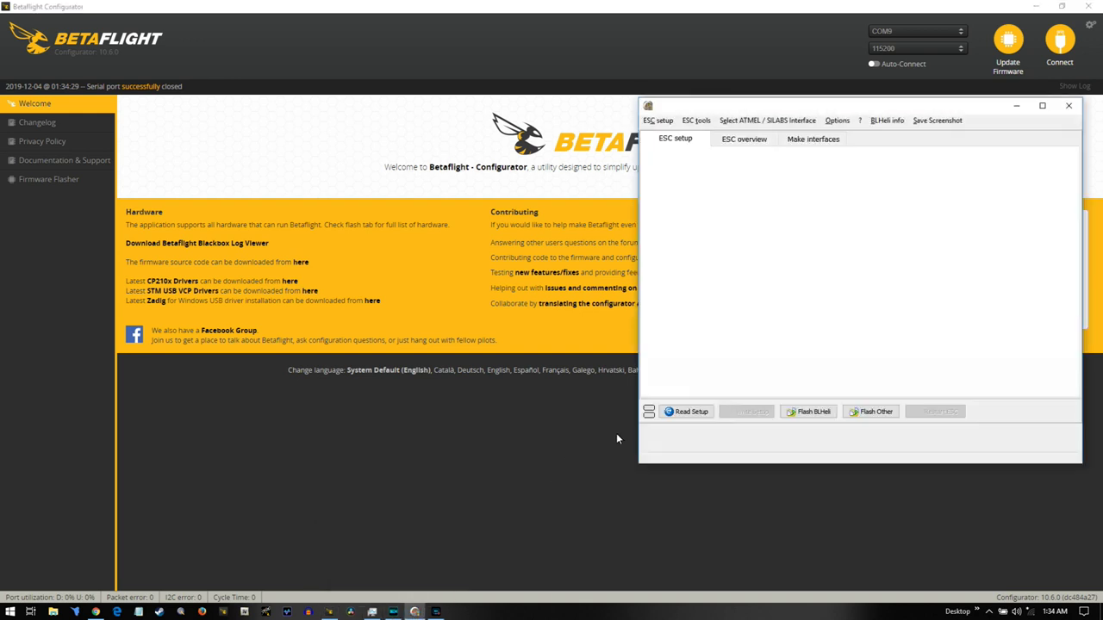
# - Connect BLHeliSuite on COM 9 at 115200 baud and read the ESC setup
pyautogui.click(788, 430)
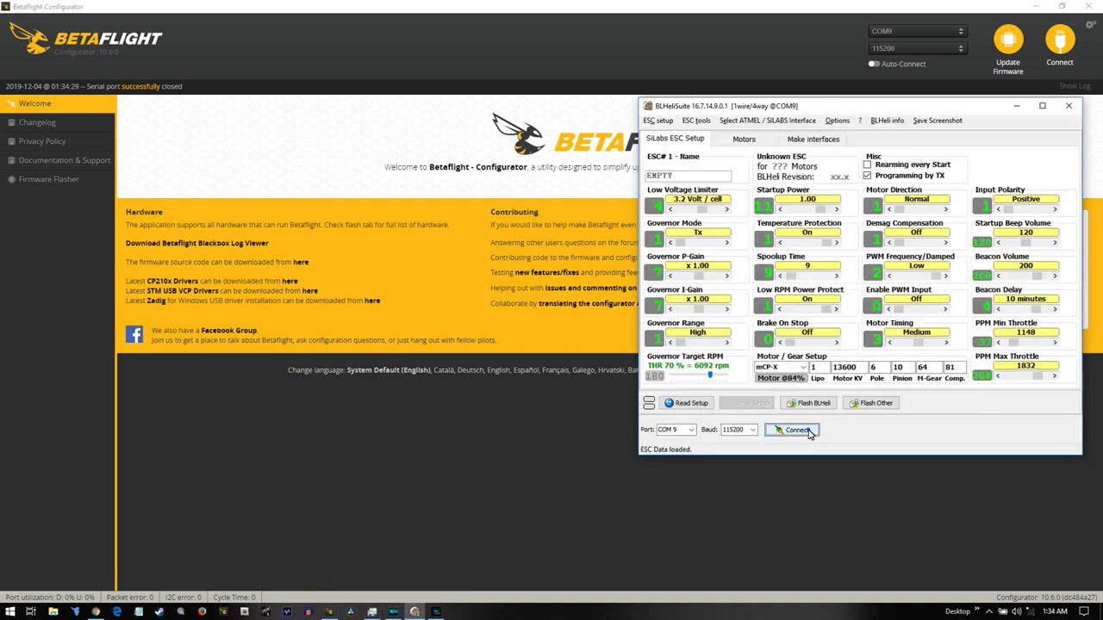
pyautogui.click(699, 409)
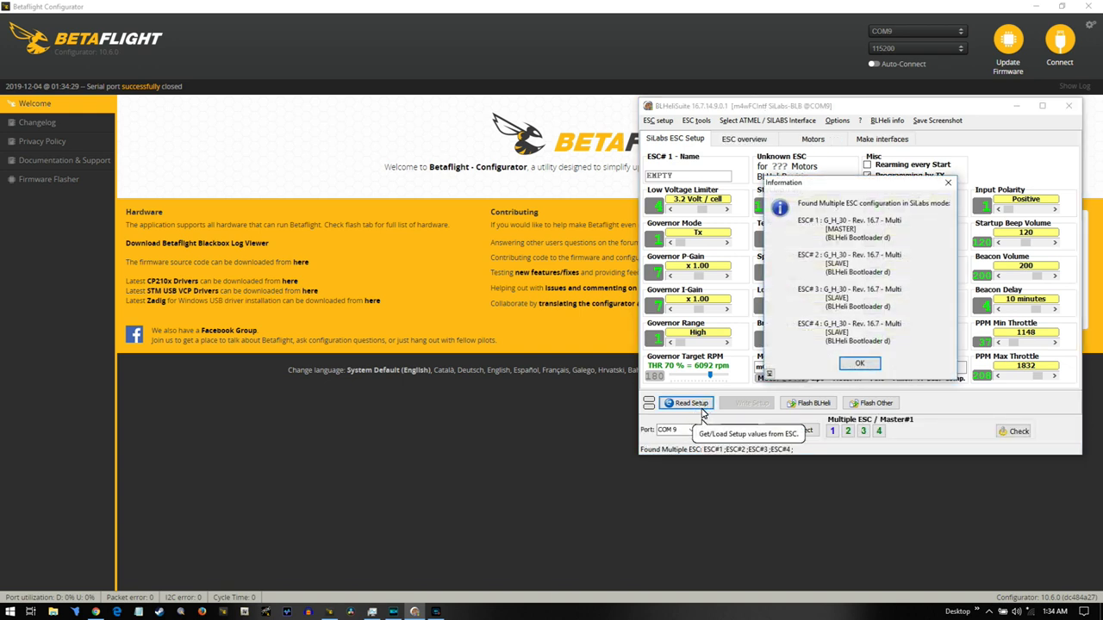
pyautogui.click(859, 363)
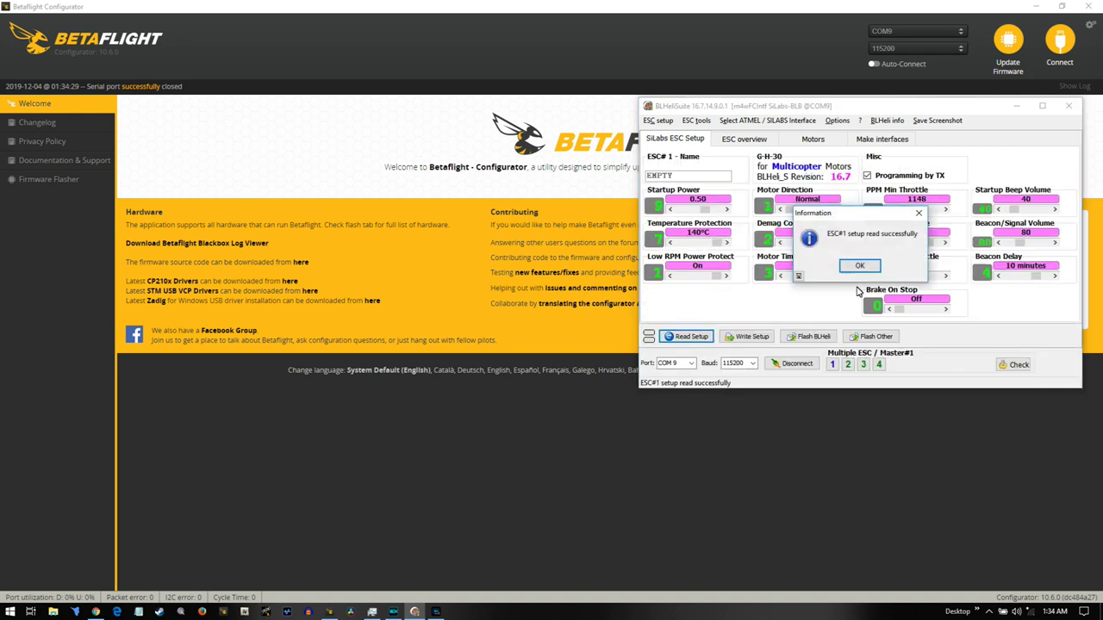
pyautogui.click(853, 269)
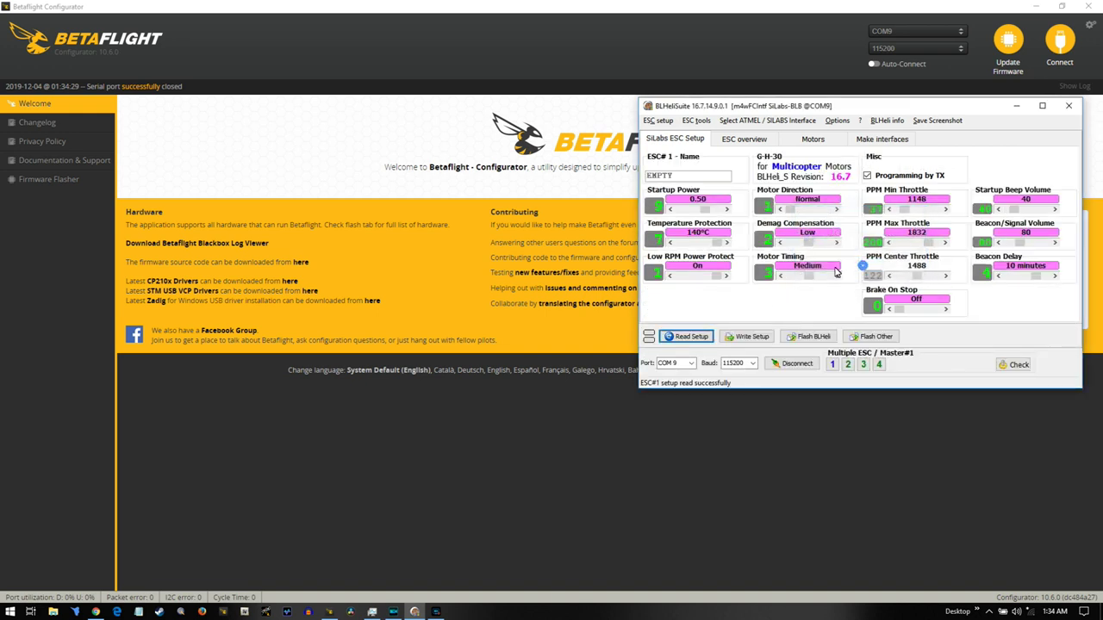
# - Select ESC 1 alone, set its motor direction to Reversed, and write the setup to it
pyautogui.click(879, 365)
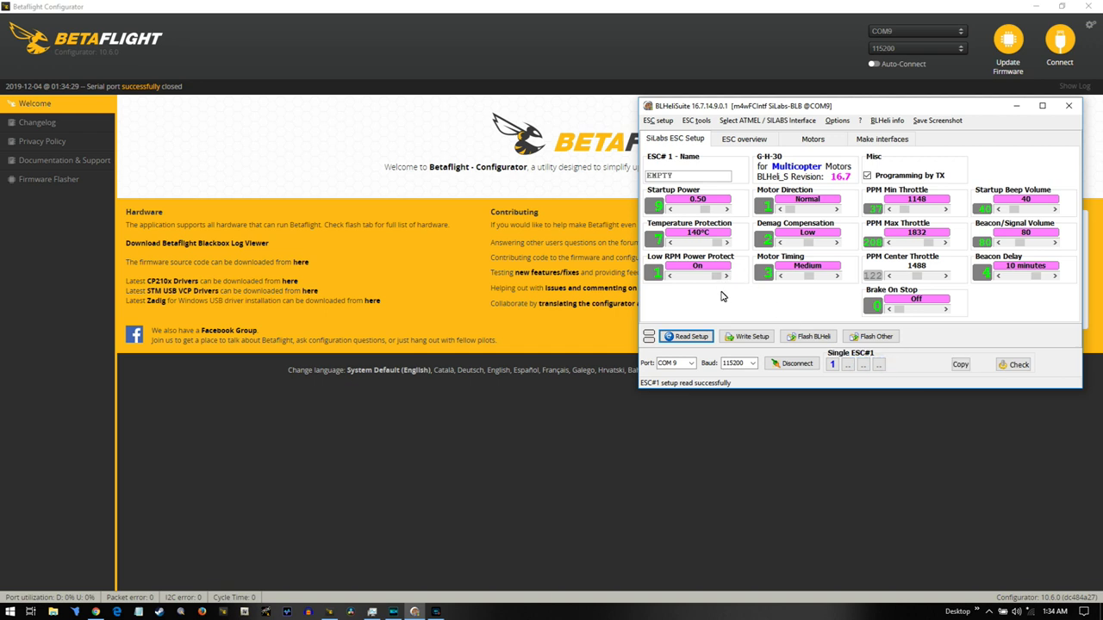
pyautogui.click(825, 201)
pyautogui.click(849, 168)
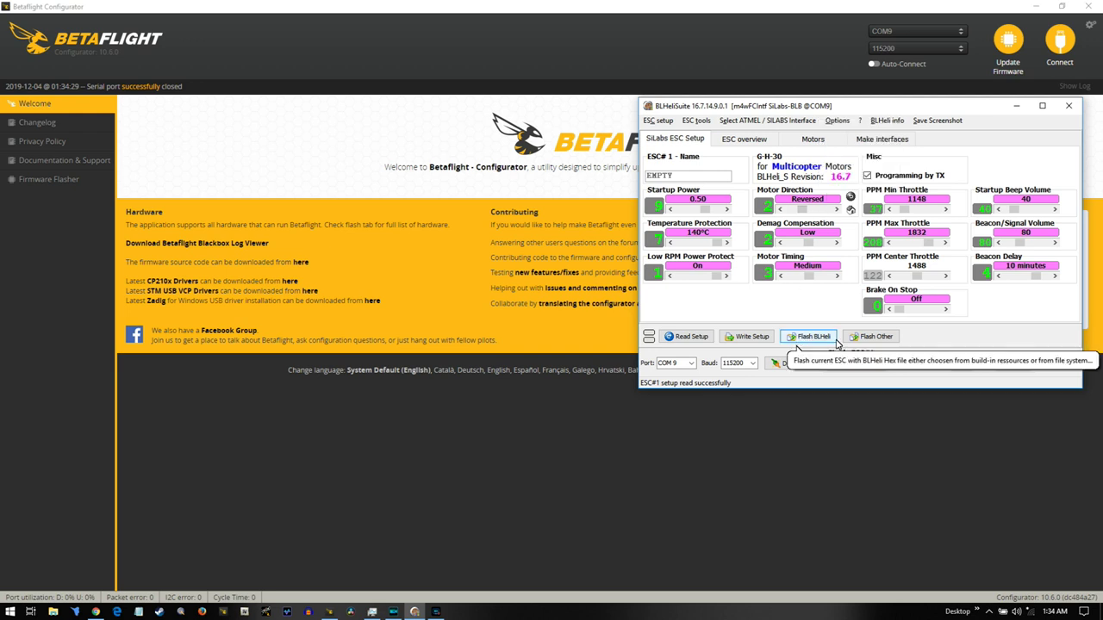
pyautogui.click(748, 339)
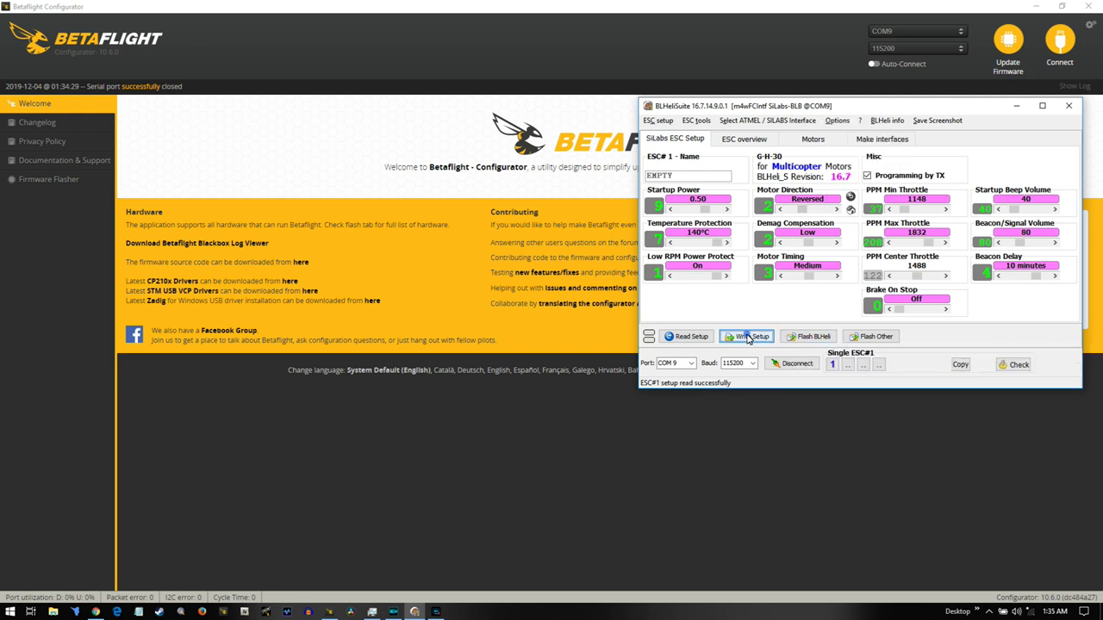
pyautogui.click(850, 285)
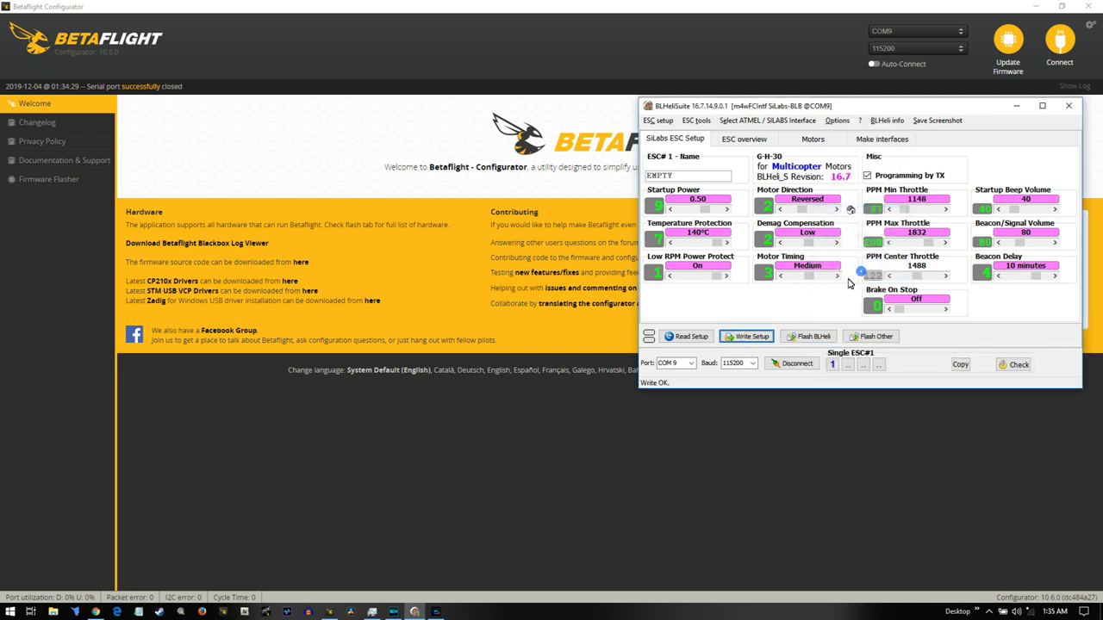
# - Select ESC 2 alone, set its motor direction to Reversed, and write the setup to it
pyautogui.click(847, 364)
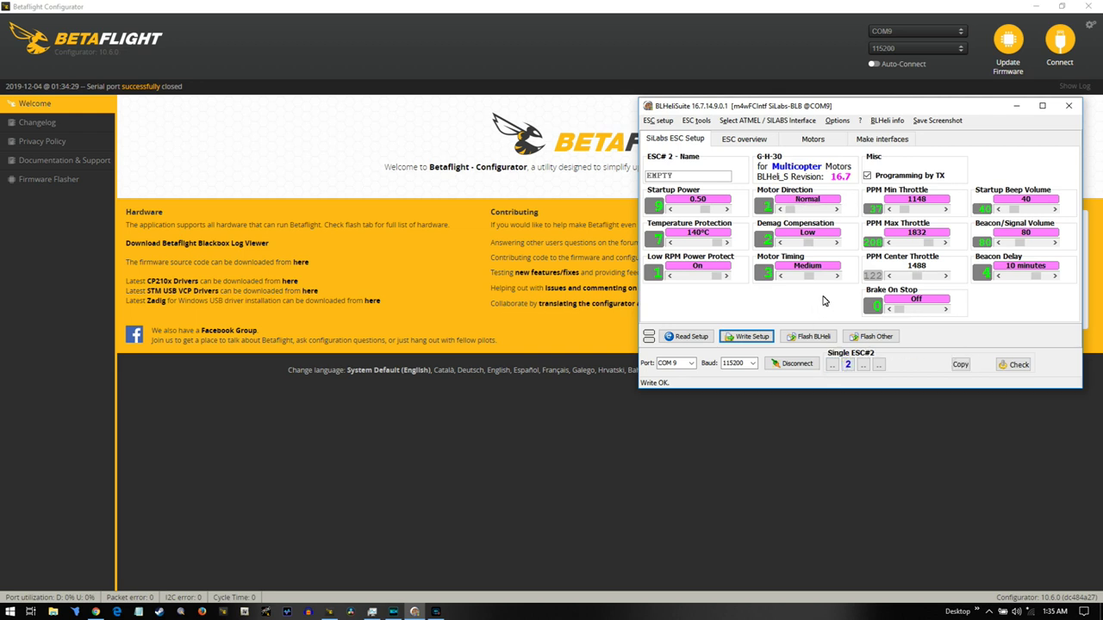
pyautogui.click(814, 211)
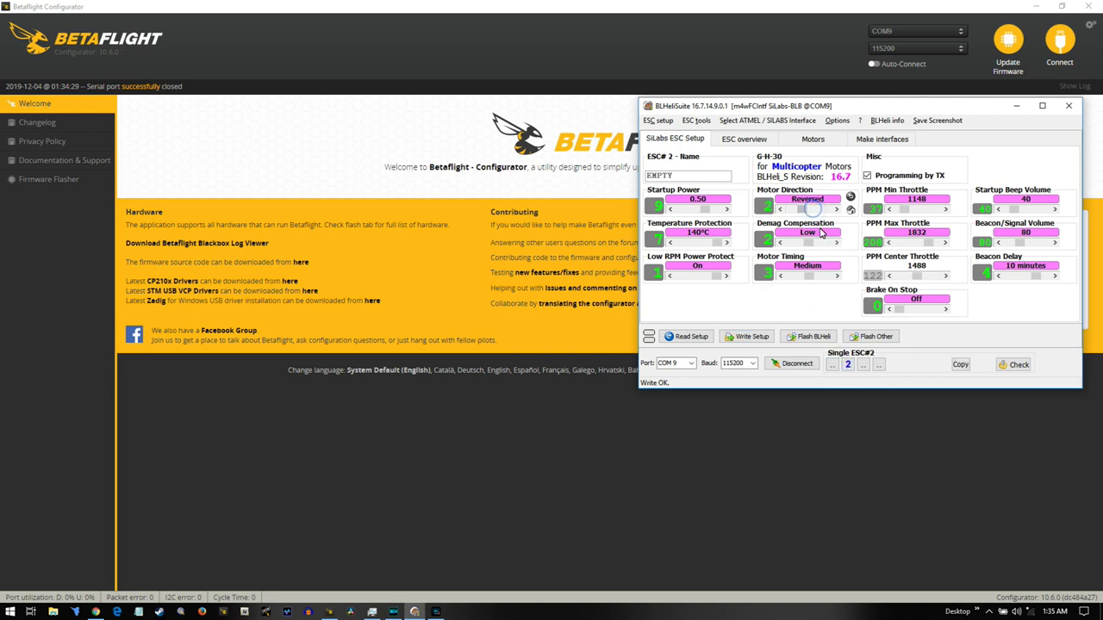
pyautogui.click(752, 338)
pyautogui.click(849, 283)
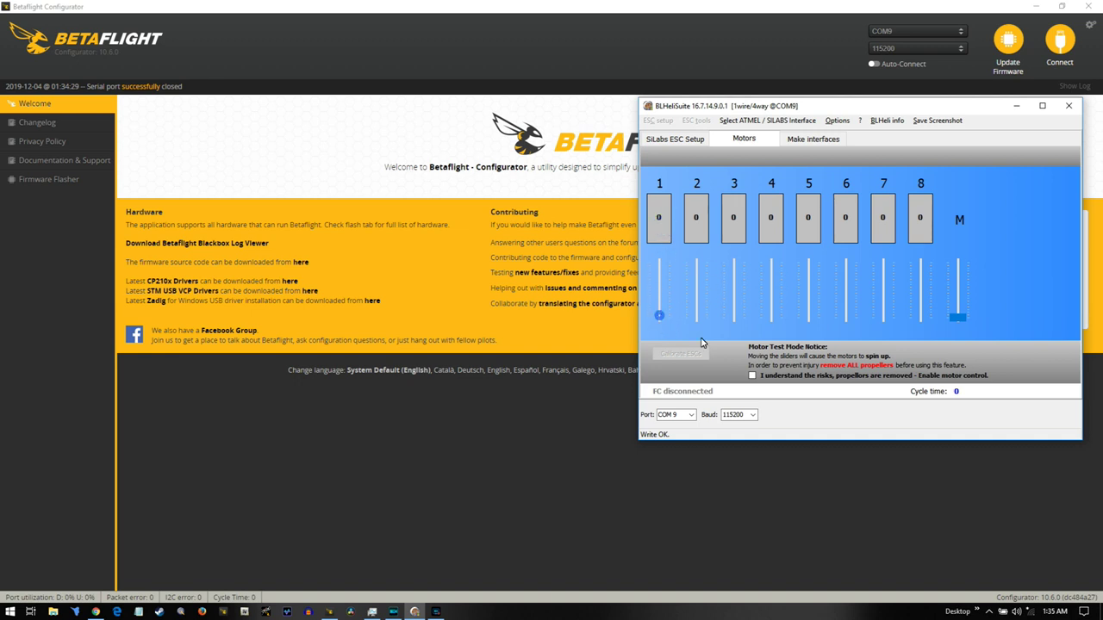
# - Enable BLHeliSuite's motor control and briefly spin motors 1 and 2 one at a time at low throttle, returning each to 1000
pyautogui.click(752, 379)
pyautogui.click(660, 317)
pyautogui.moveTo(661, 317); pyautogui.dragTo(667, 319)
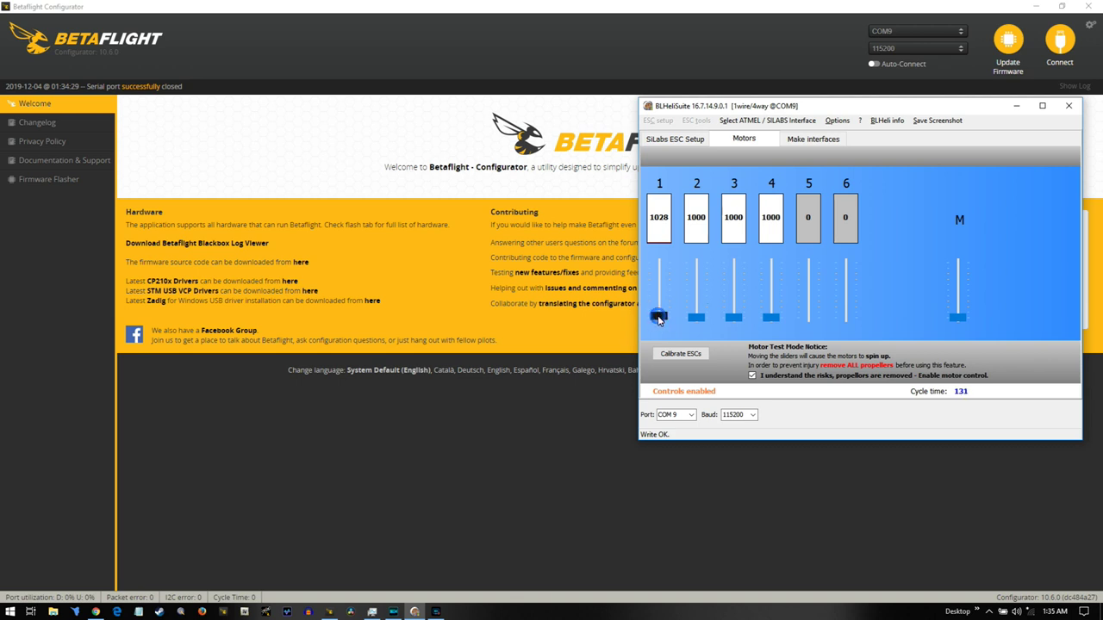
pyautogui.moveTo(658, 319); pyautogui.dragTo(639, 309)
pyautogui.moveTo(655, 315); pyautogui.dragTo(697, 320)
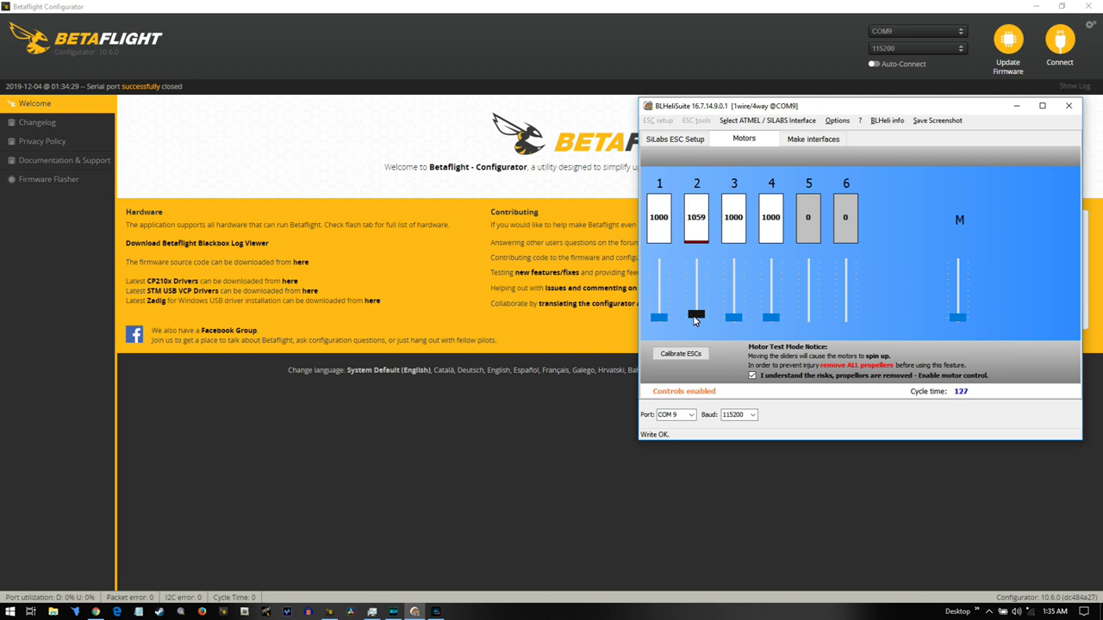
pyautogui.moveTo(696, 320); pyautogui.dragTo(697, 325)
# - Close BLHeliSuite and reconnect the flight controller in Betaflight Configurator on COM9 at 115200 baud
pyautogui.click(689, 139)
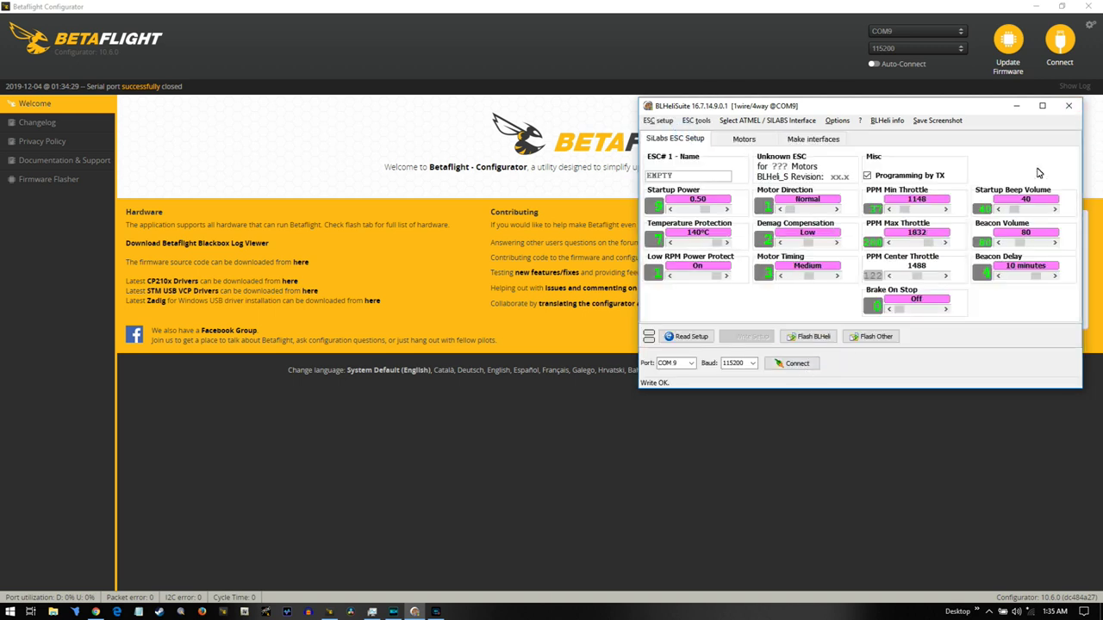
pyautogui.click(1073, 109)
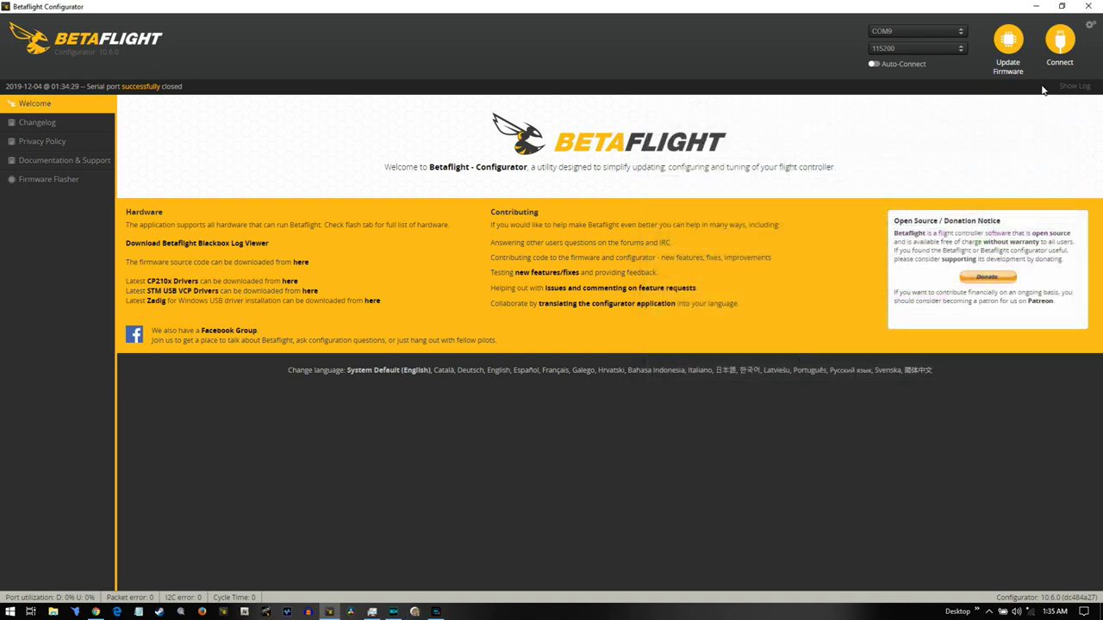
pyautogui.click(1060, 42)
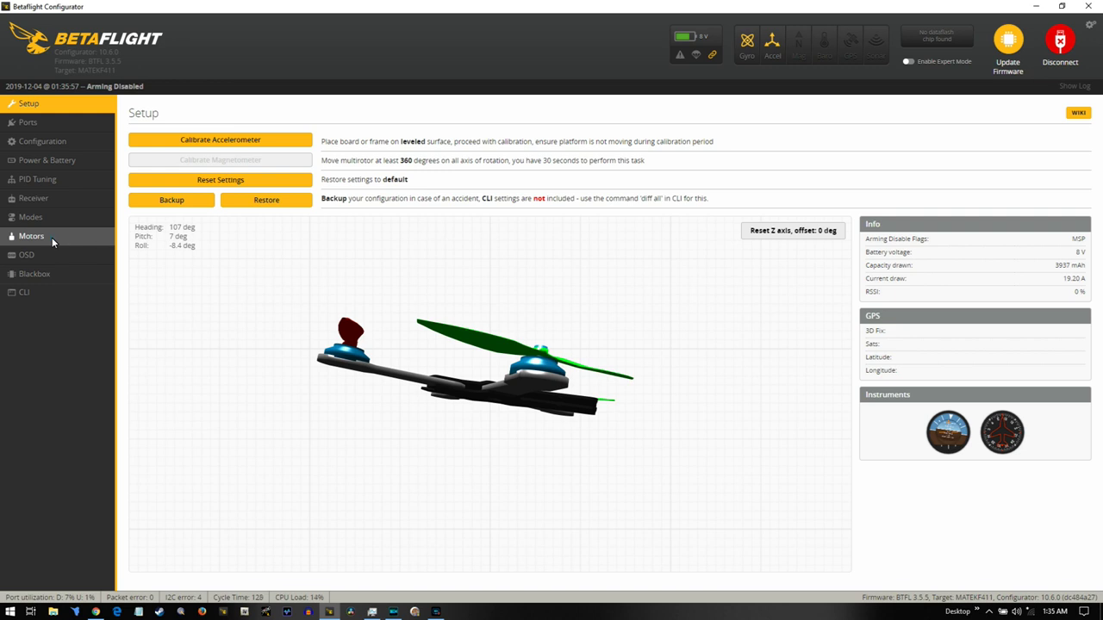
# - Enable motor test mode and spin motor 1 at about 1120 and motor 2 at about 1075, returning each to 1000
pyautogui.click(52, 237)
pyautogui.click(721, 396)
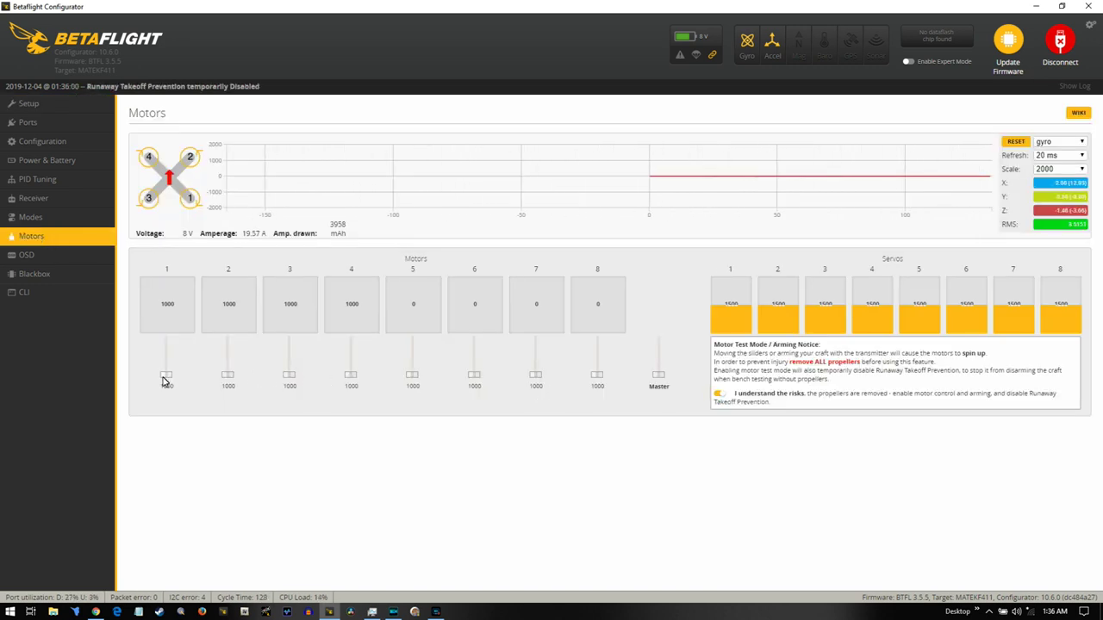
pyautogui.moveTo(167, 381); pyautogui.dragTo(167, 376)
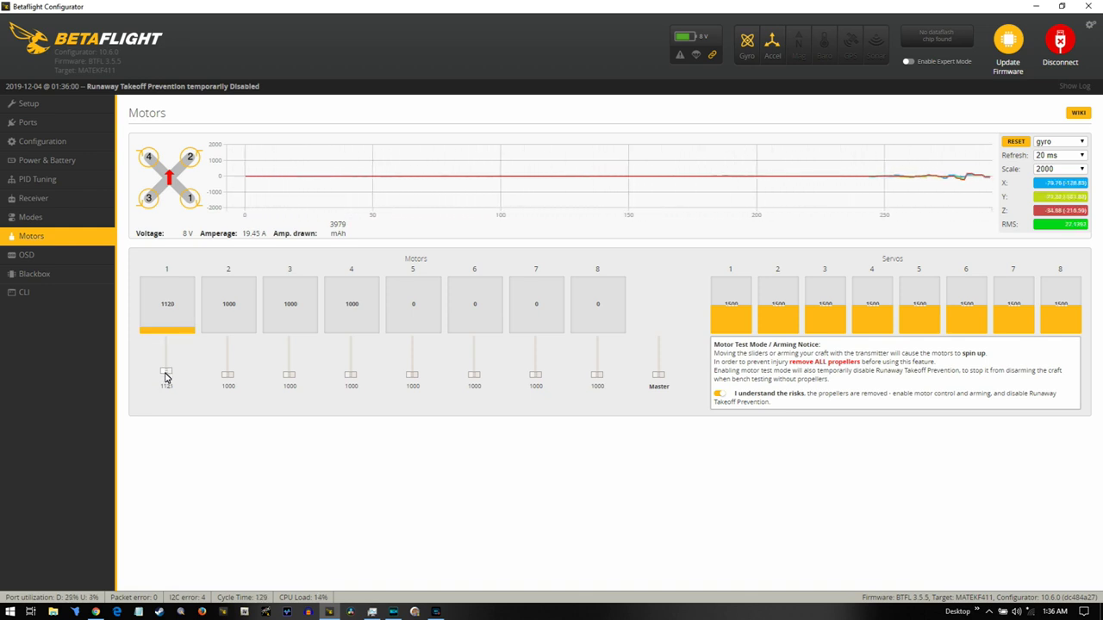
pyautogui.moveTo(164, 375); pyautogui.dragTo(164, 399)
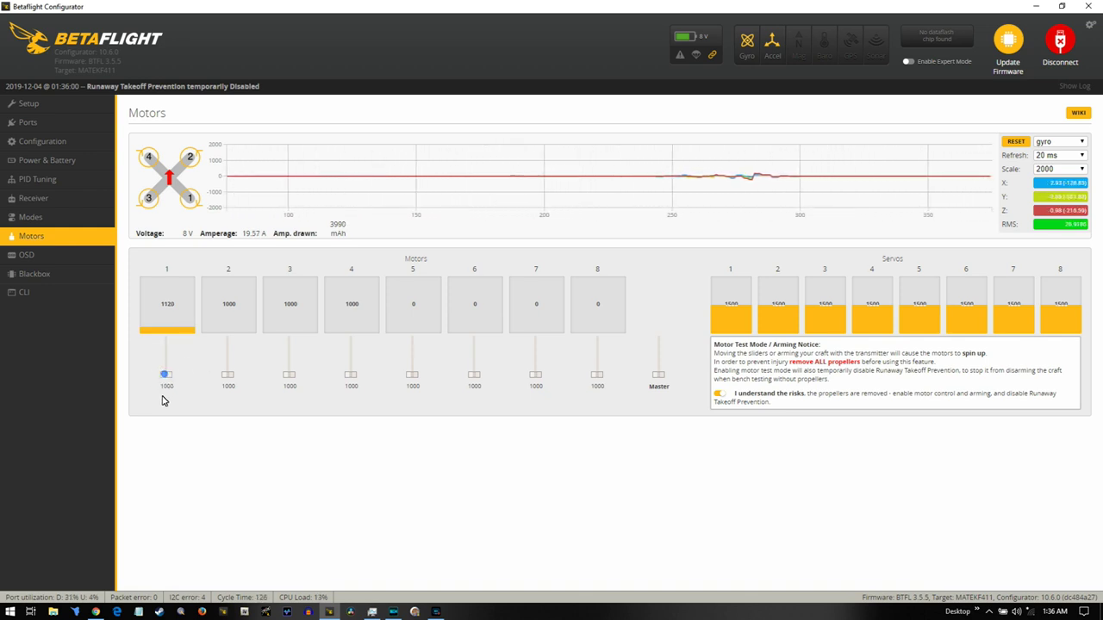
pyautogui.moveTo(228, 379); pyautogui.dragTo(226, 377)
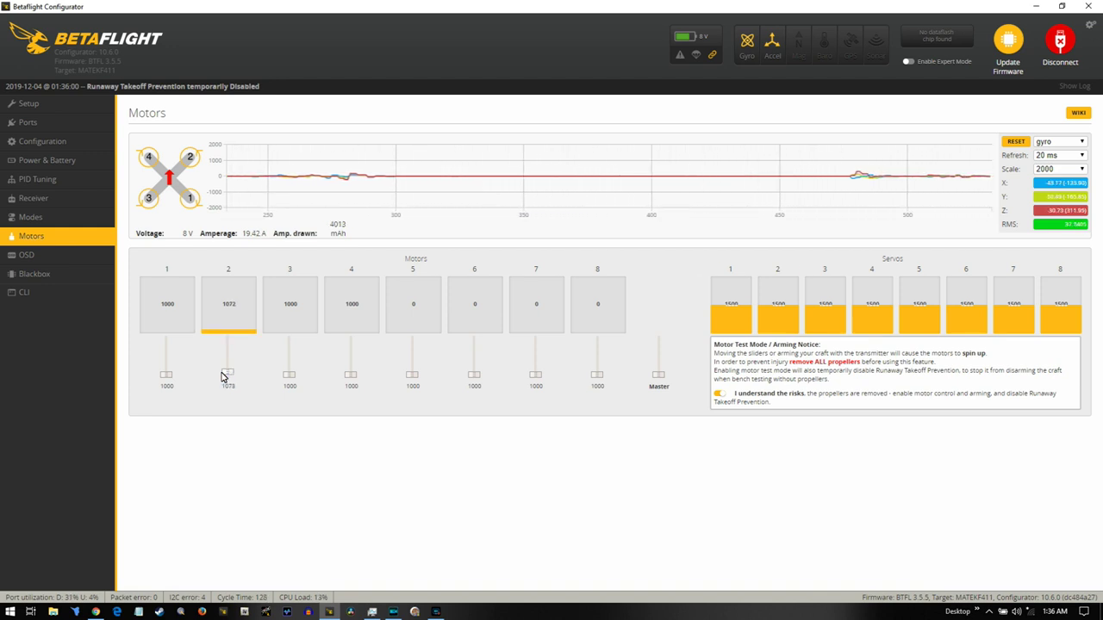
pyautogui.moveTo(231, 375); pyautogui.dragTo(241, 411)
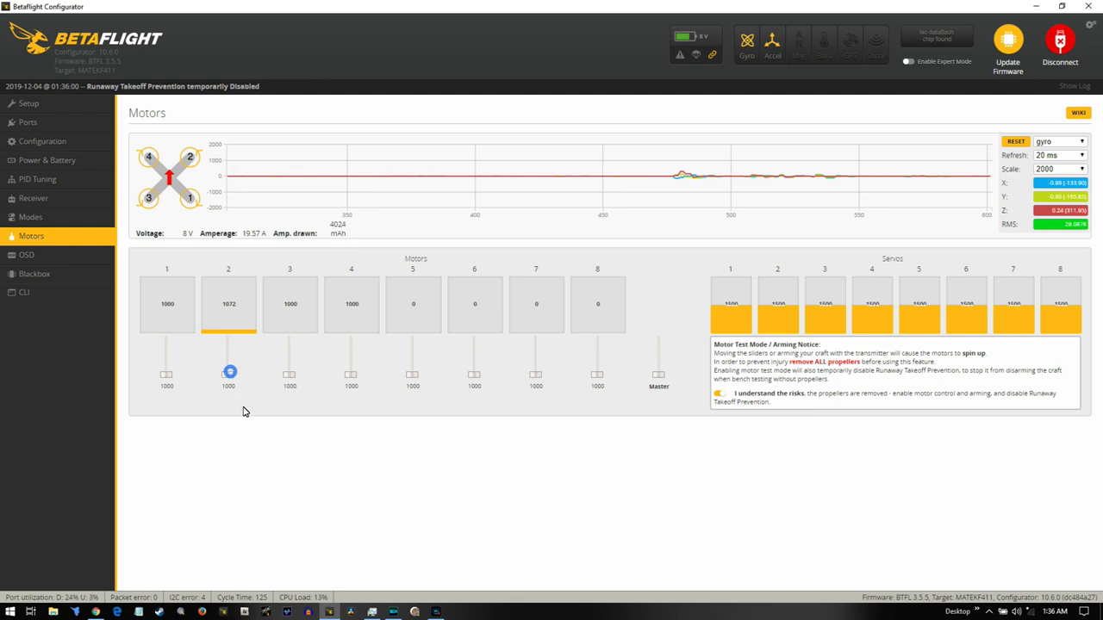
# - Spin motor 3 at about 1165 and motor 4 at about 1200 one at a time, returning each to 1000
pyautogui.click(290, 380)
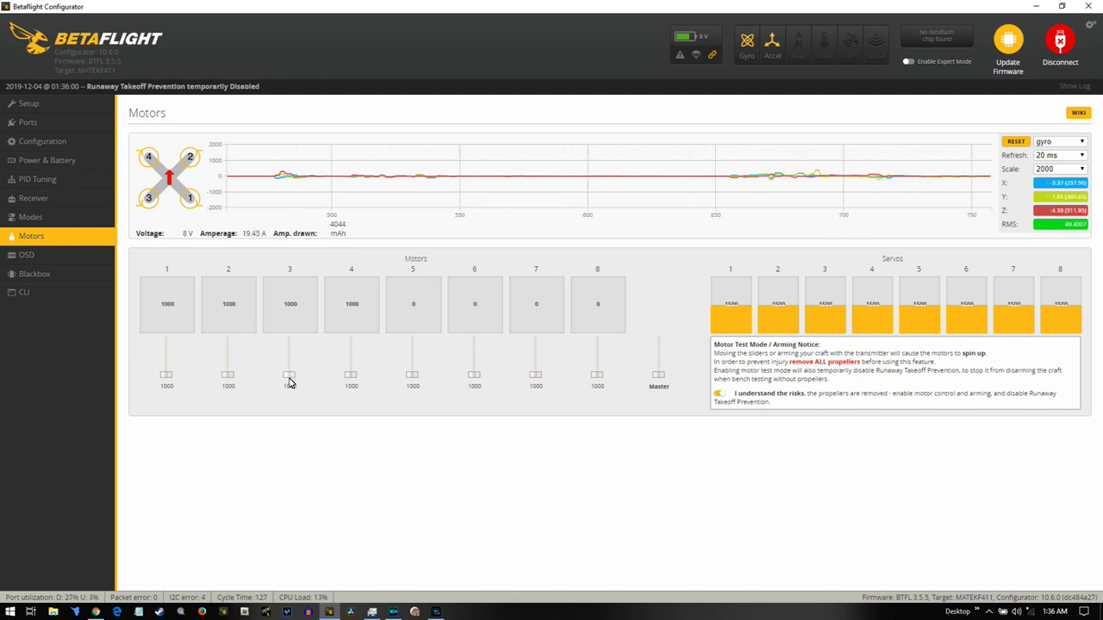
pyautogui.moveTo(287, 379); pyautogui.dragTo(291, 372)
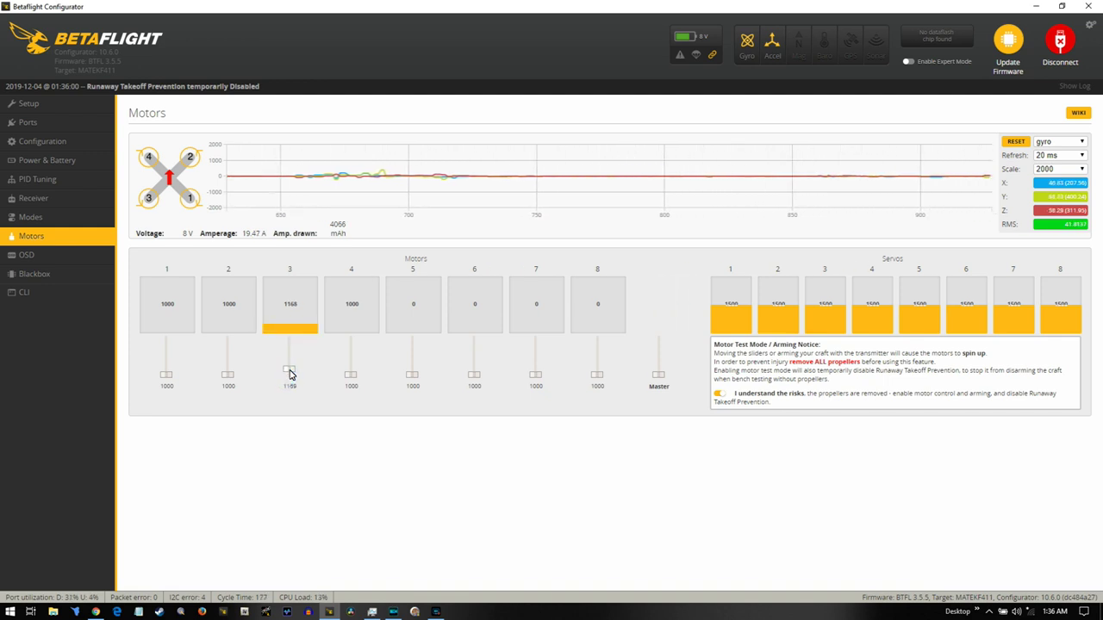
pyautogui.moveTo(290, 373); pyautogui.dragTo(349, 373)
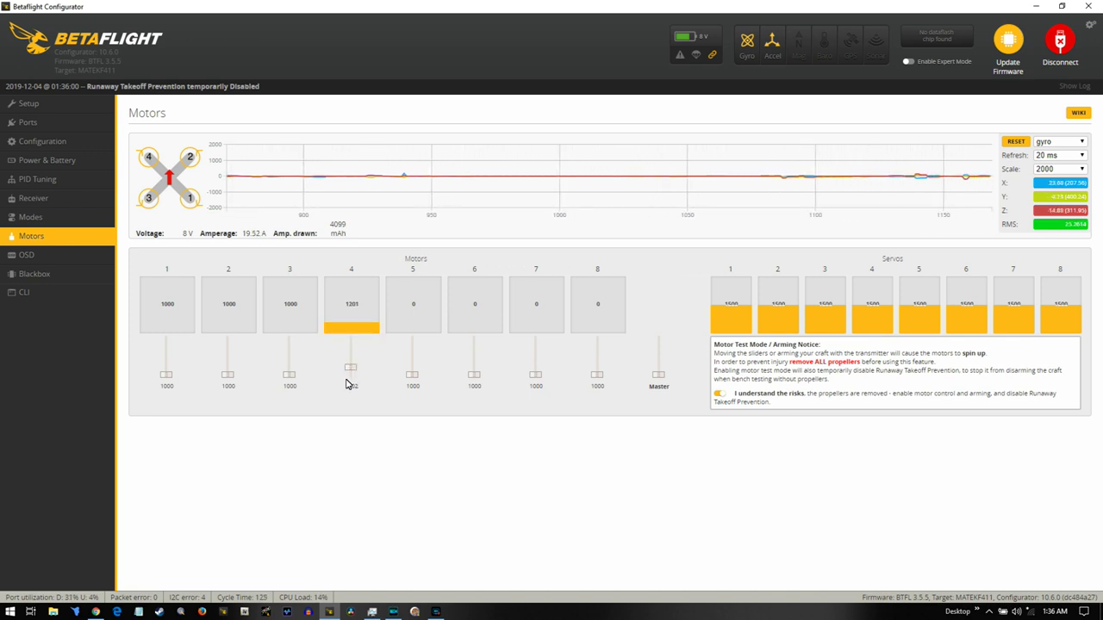
pyautogui.moveTo(348, 362); pyautogui.dragTo(362, 411)
# - Disable motor test mode and disconnect the flight controller from Betaflight Configurator
pyautogui.click(719, 395)
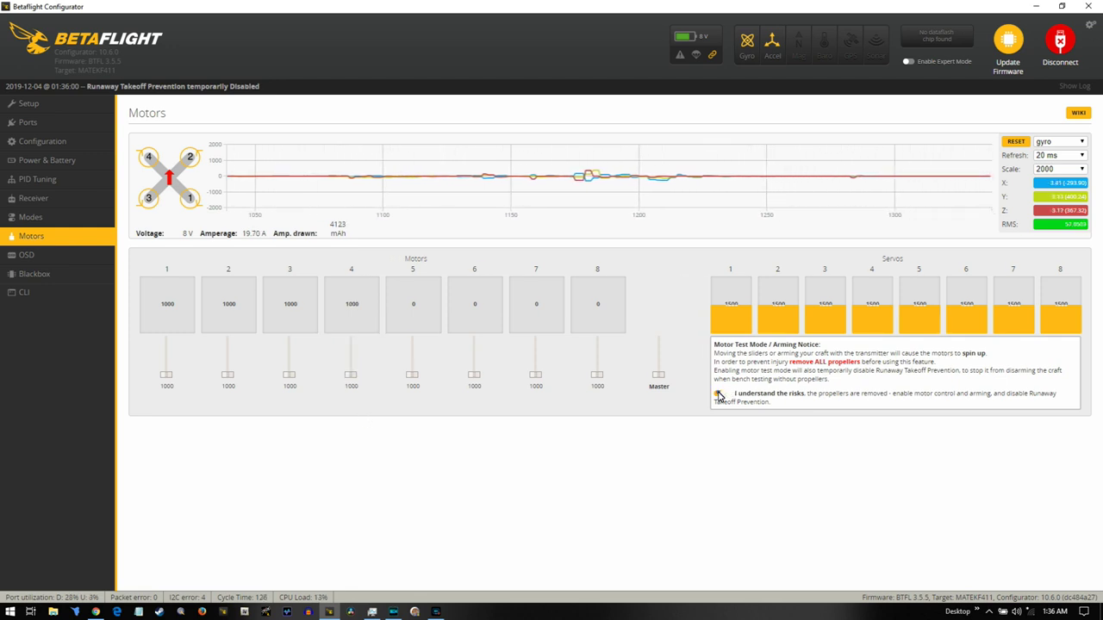
pyautogui.click(1067, 52)
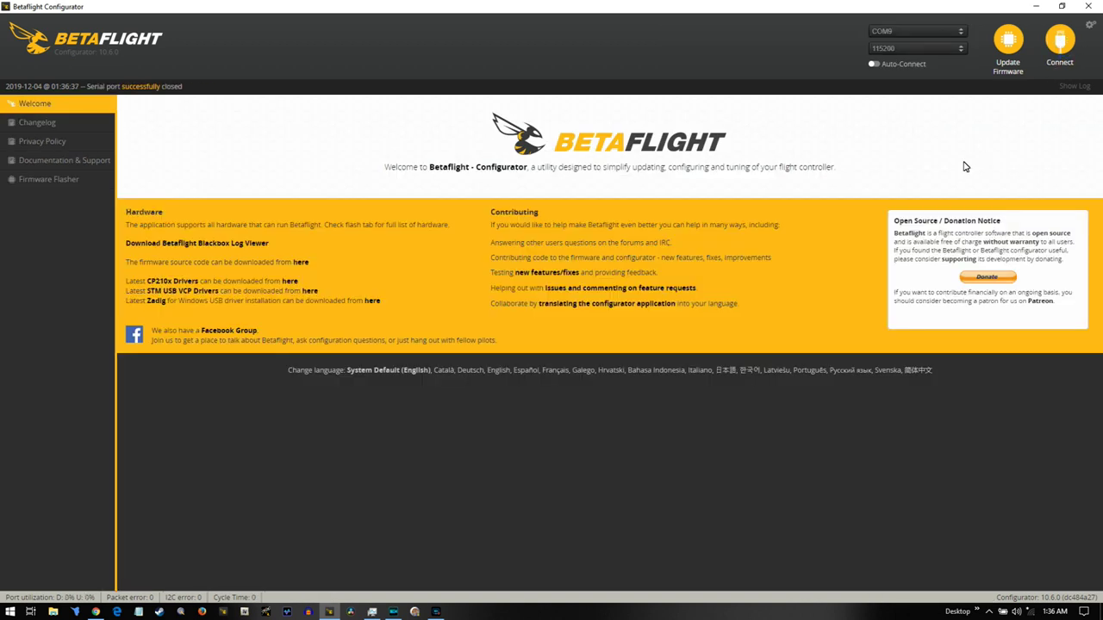